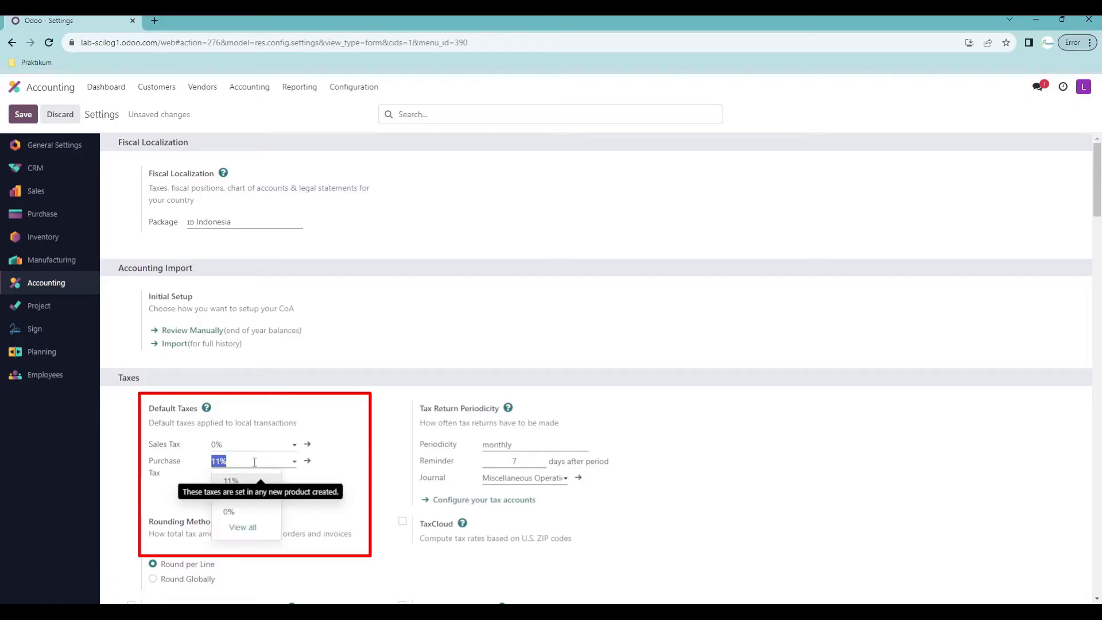
# Step: Set the default purchase tax to 0% and save the accounting settings
pyautogui.click(233, 510)
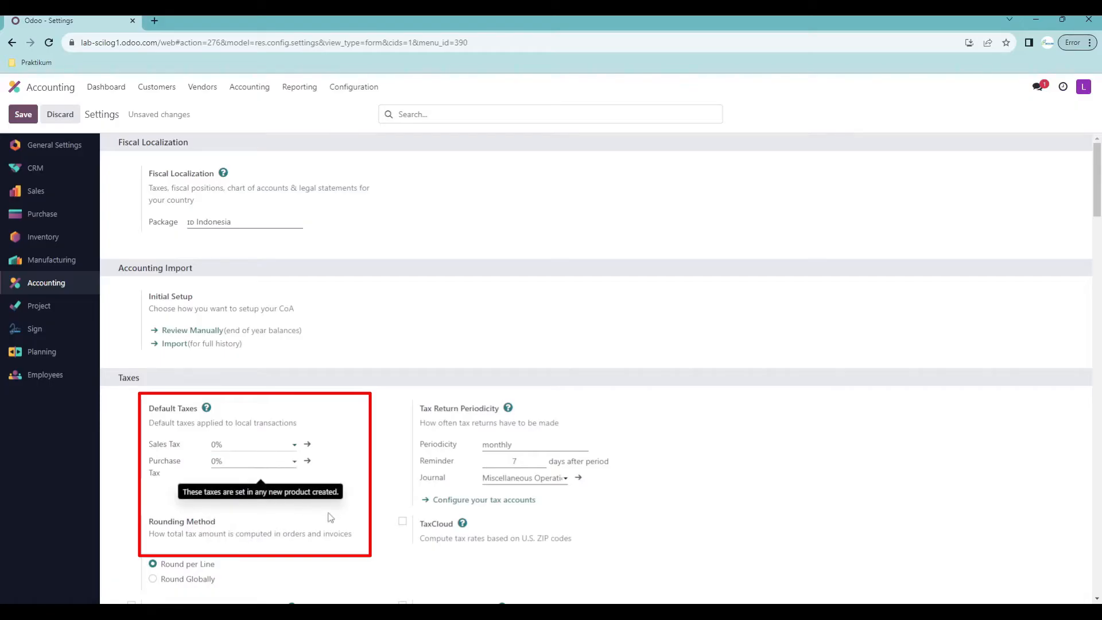
pyautogui.scroll(-5, 352, 498)
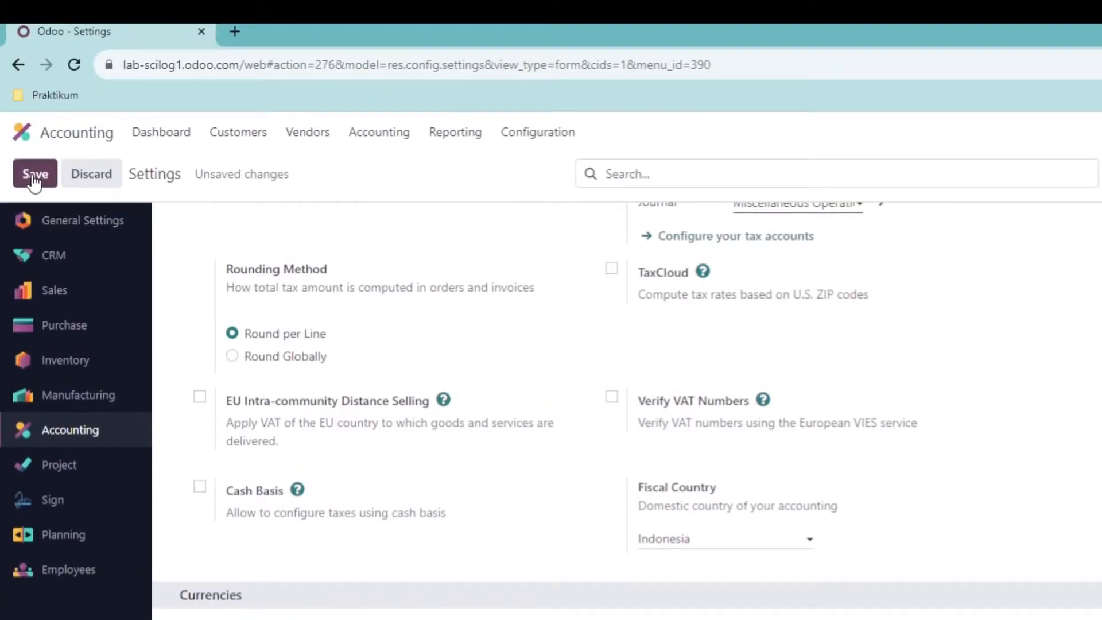
pyautogui.click(33, 175)
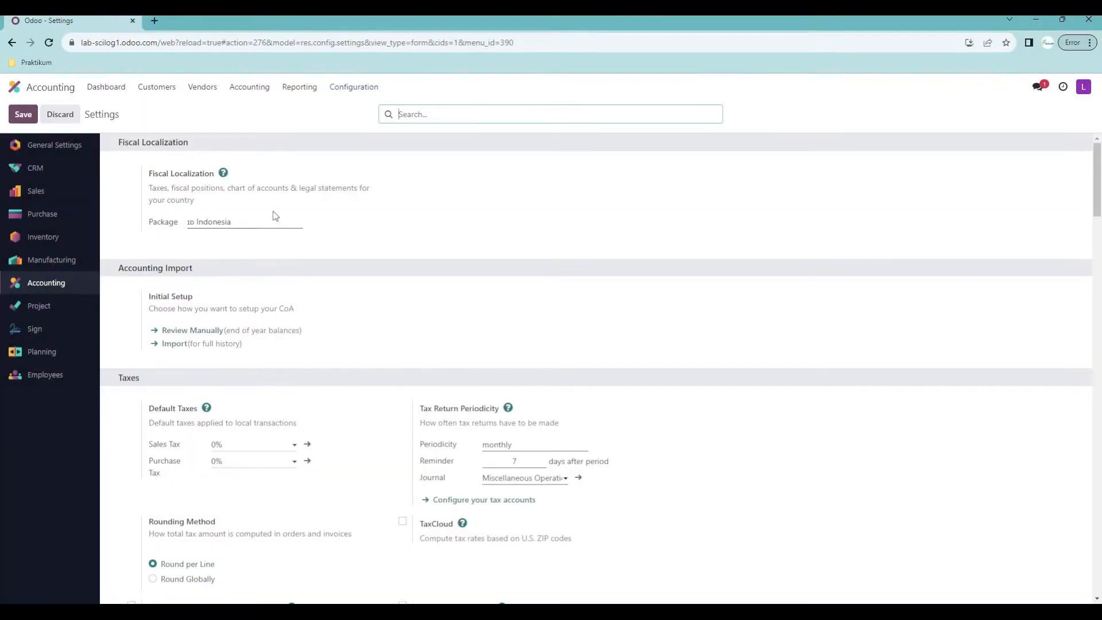
# Step: Create a custom bank account that is not in the bank list, entering its account number and the new bank "Bank Scilog"
pyautogui.click(361, 90)
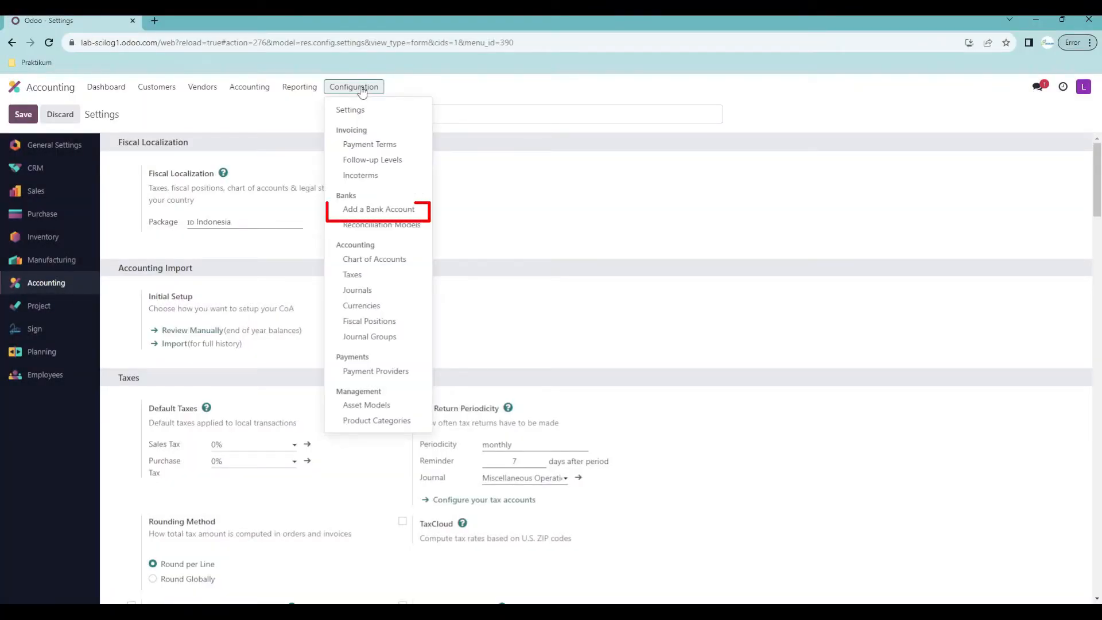
pyautogui.click(362, 212)
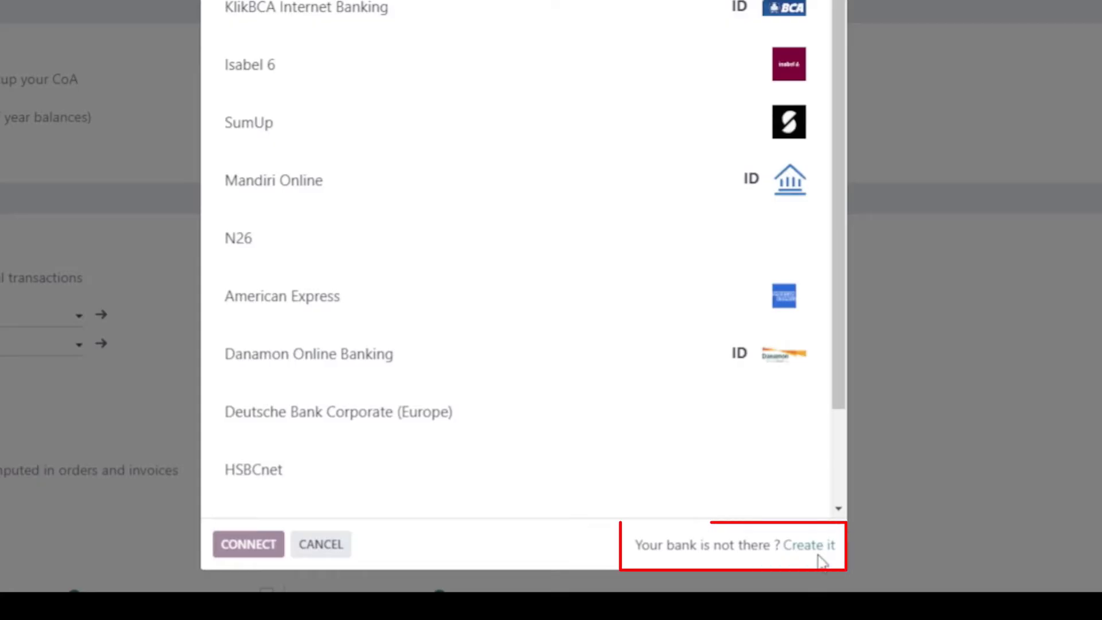
pyautogui.click(778, 561)
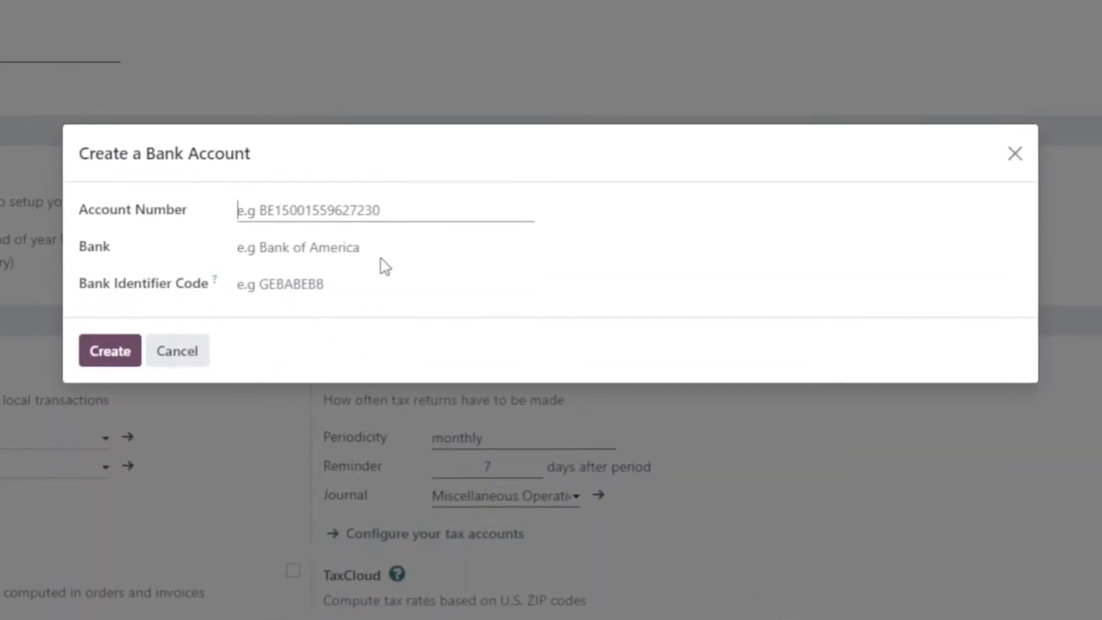
pyautogui.write('12345')
pyautogui.click(310, 247)
pyautogui.write('Bank Scilog')
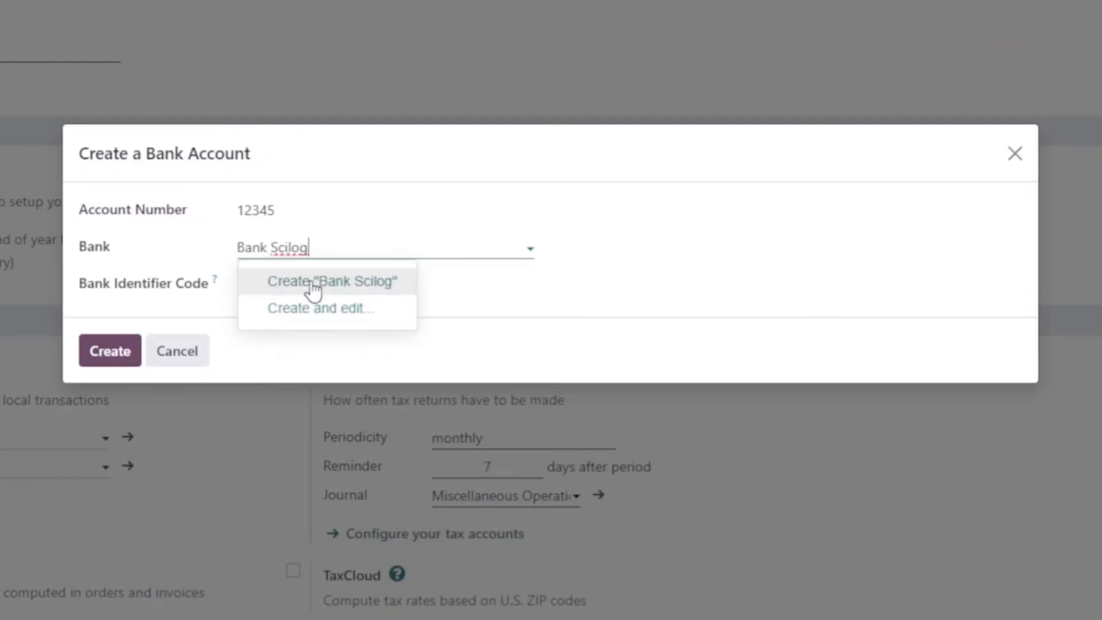
pyautogui.click(313, 282)
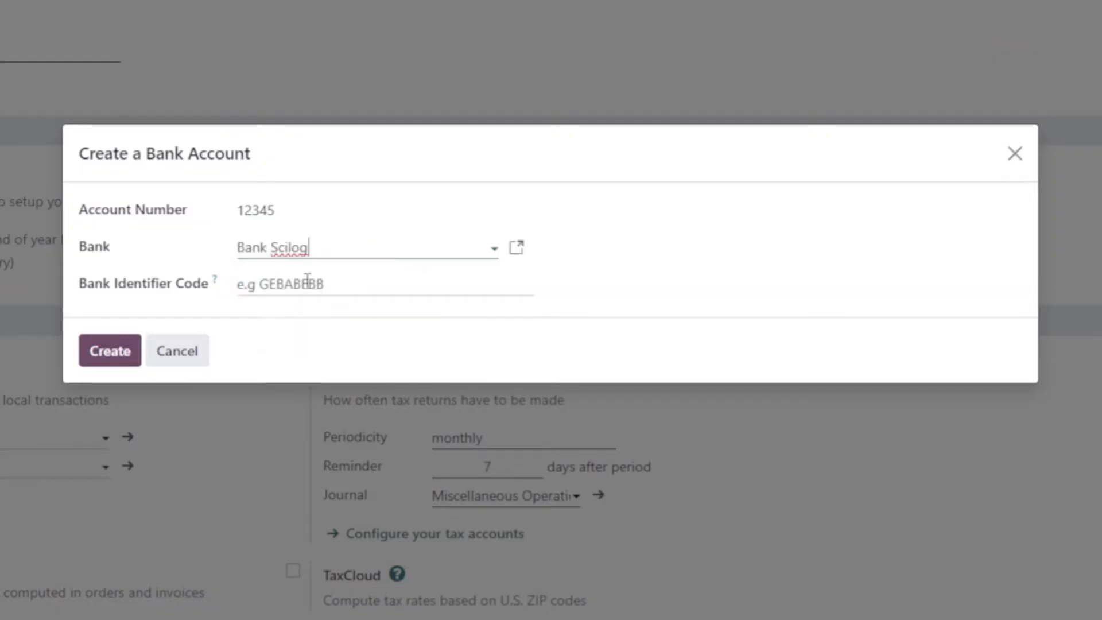
pyautogui.click(122, 357)
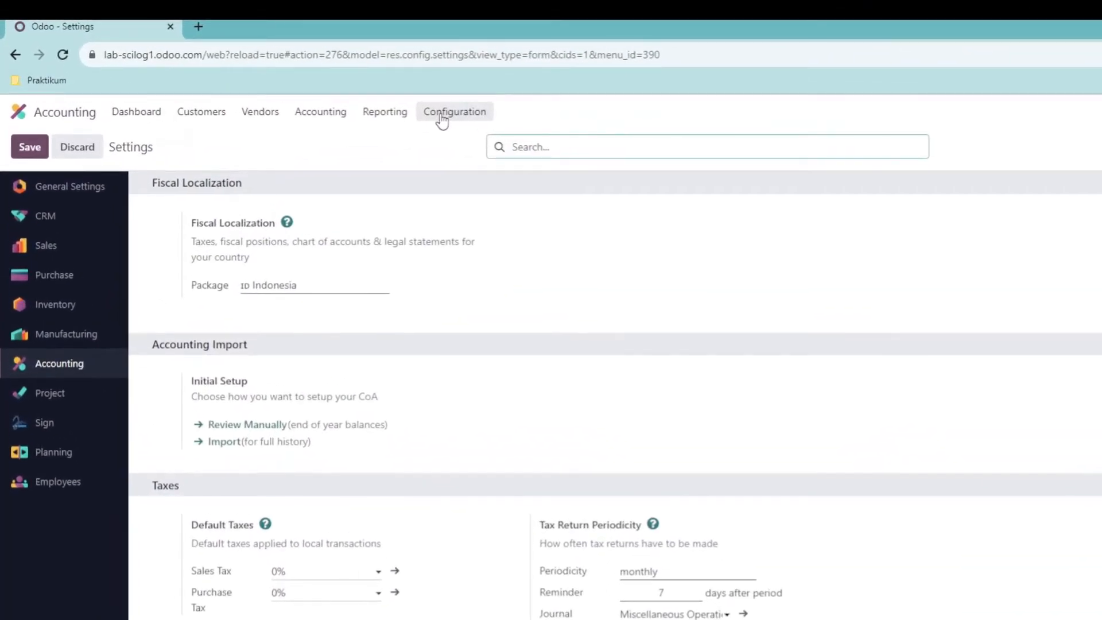
# Step: Add an account to the chart of accounts with code 11111111, name Purchase and type Expenses, and save it
pyautogui.click(380, 101)
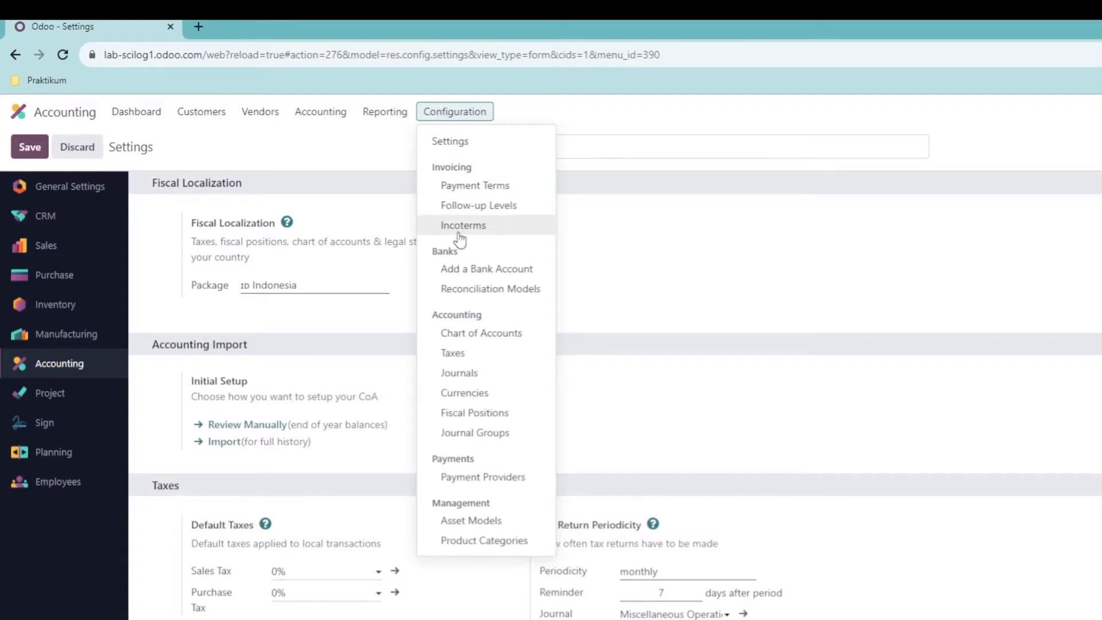
pyautogui.click(477, 333)
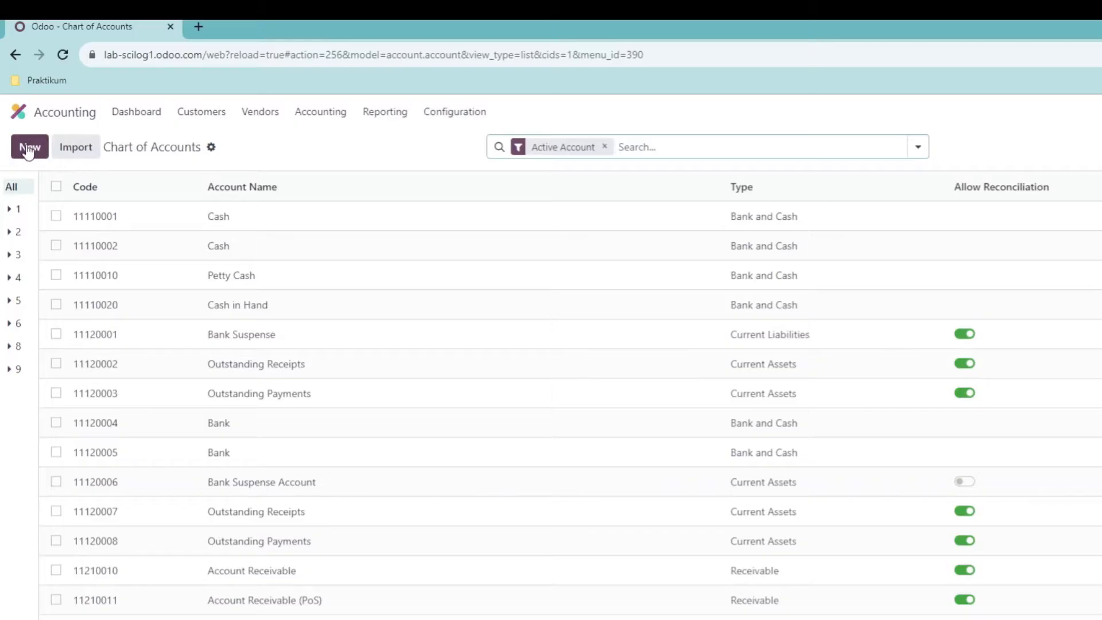
pyautogui.click(28, 149)
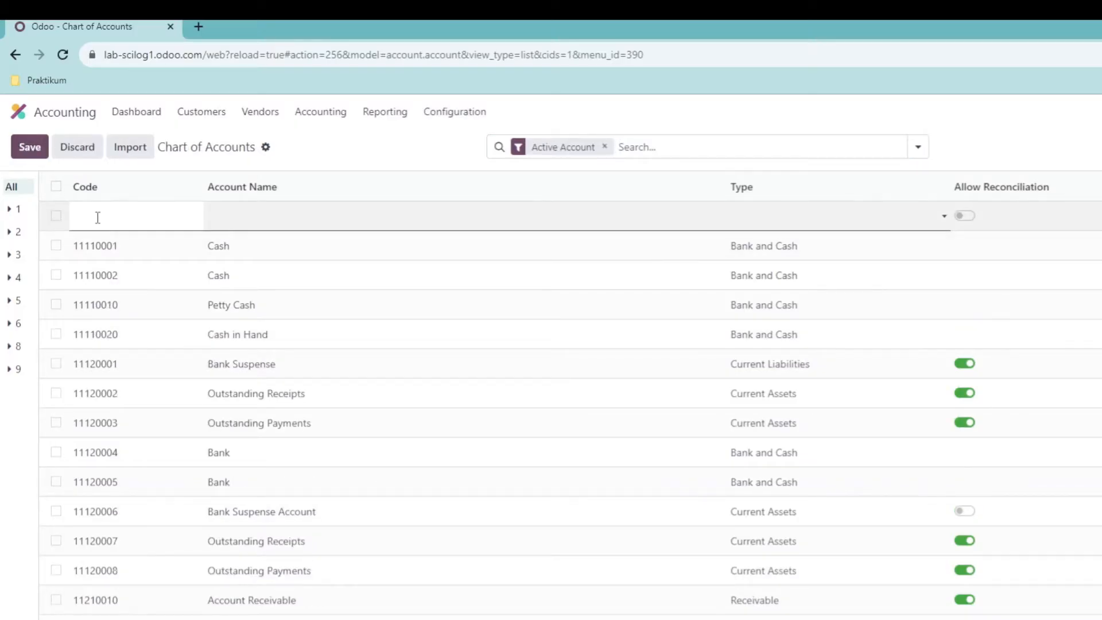
pyautogui.write('11111')
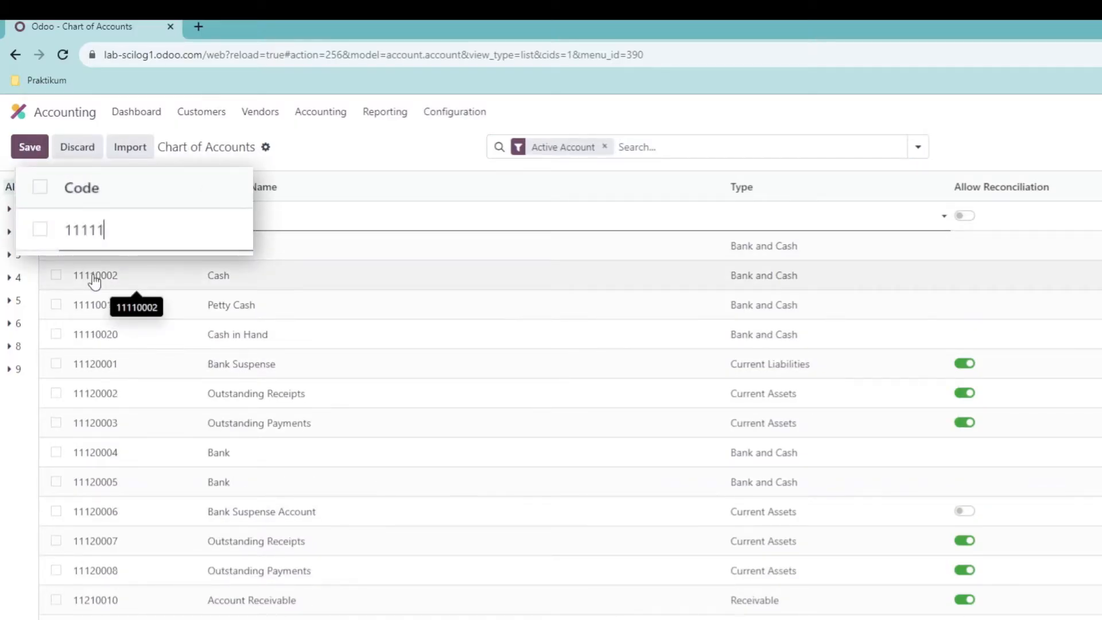
pyautogui.write('111')
pyautogui.click(232, 224)
pyautogui.write('Purchas')
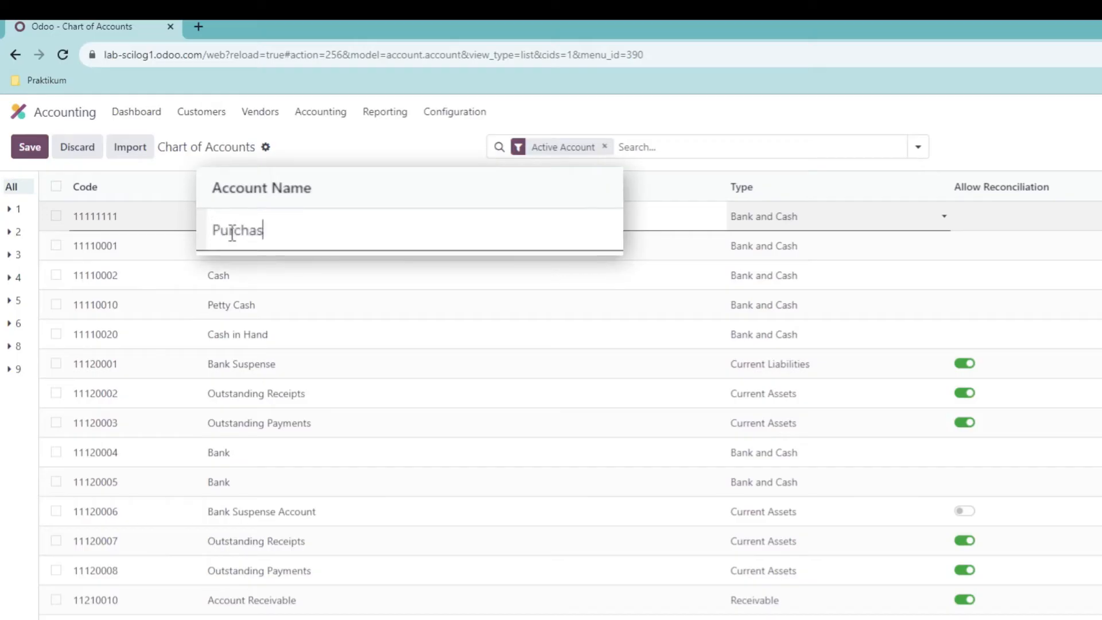
pyautogui.write('e')
pyautogui.click(919, 218)
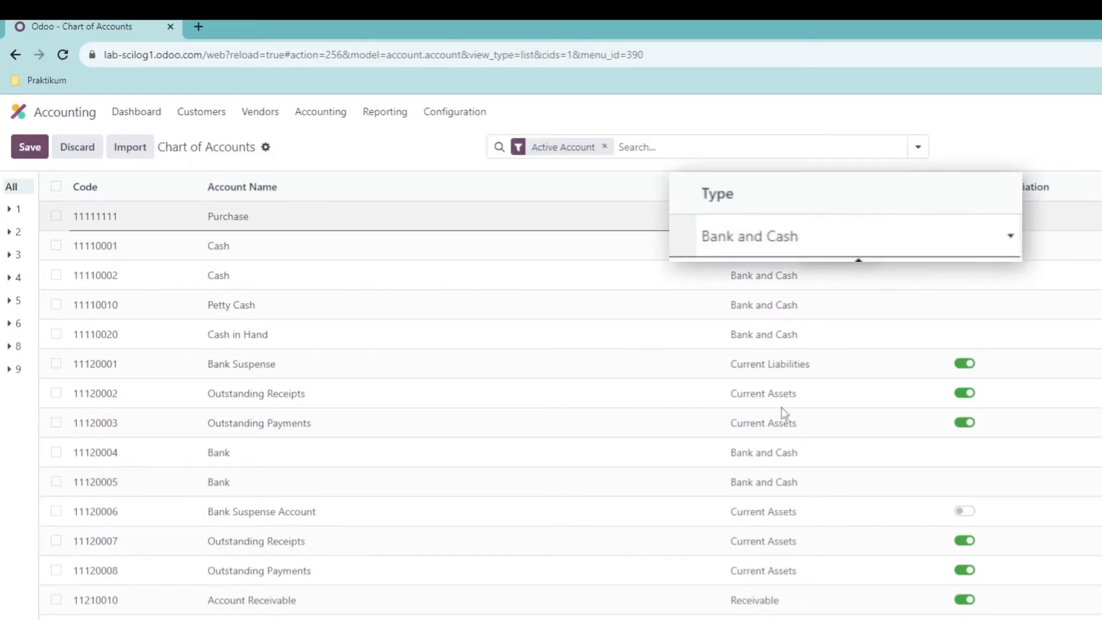
pyautogui.click(778, 457)
pyautogui.click(33, 150)
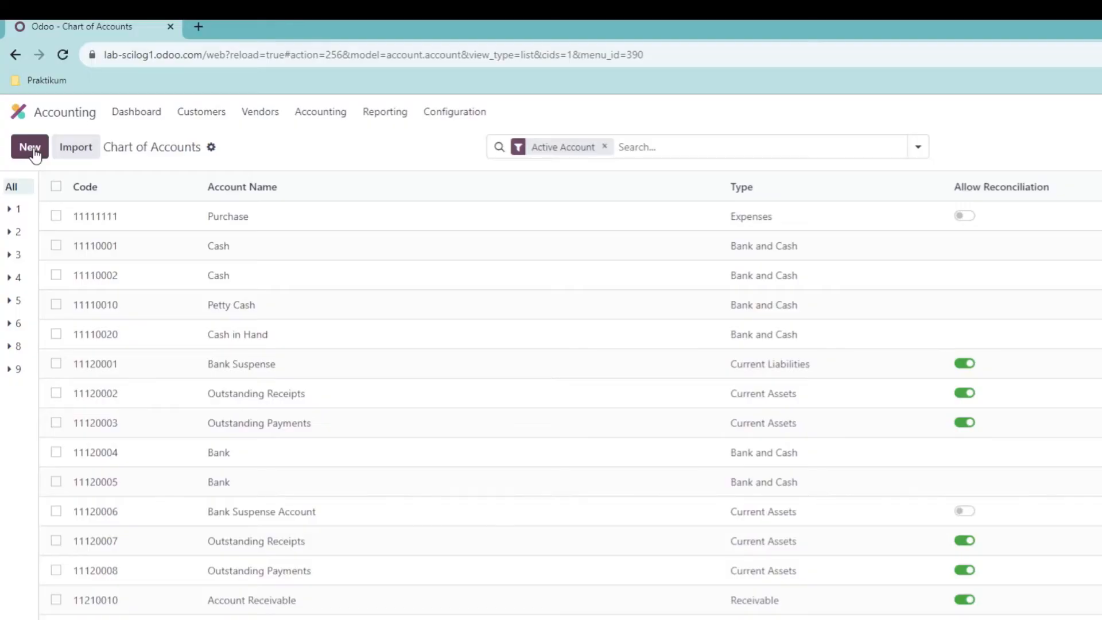
# Step: Create a new journal named "Scilog Sales" with the type Sales
pyautogui.click(454, 119)
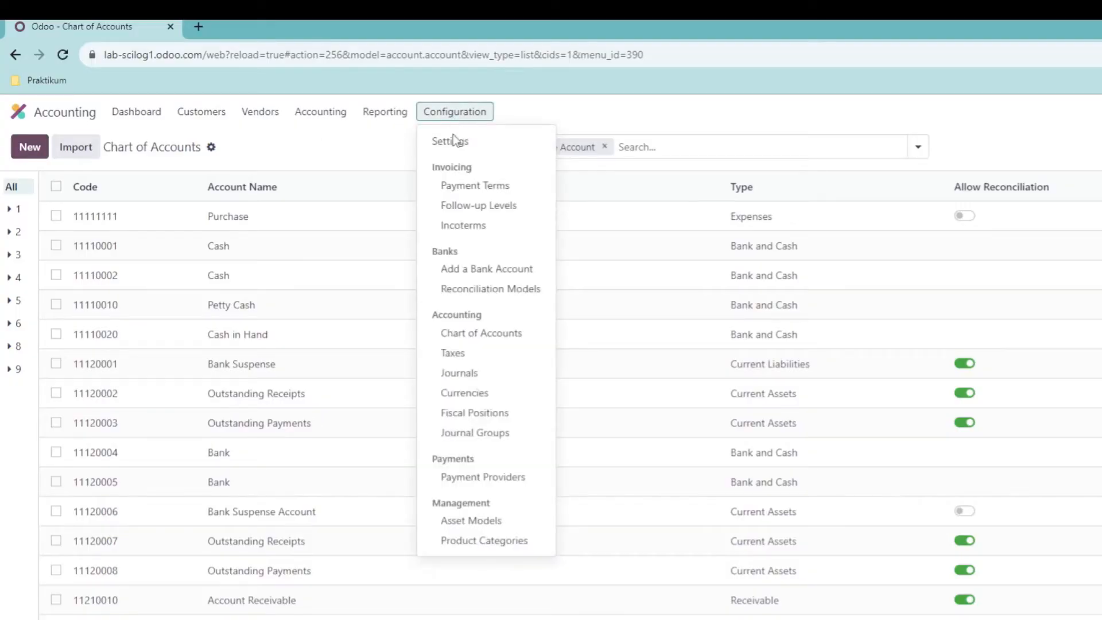
pyautogui.click(472, 373)
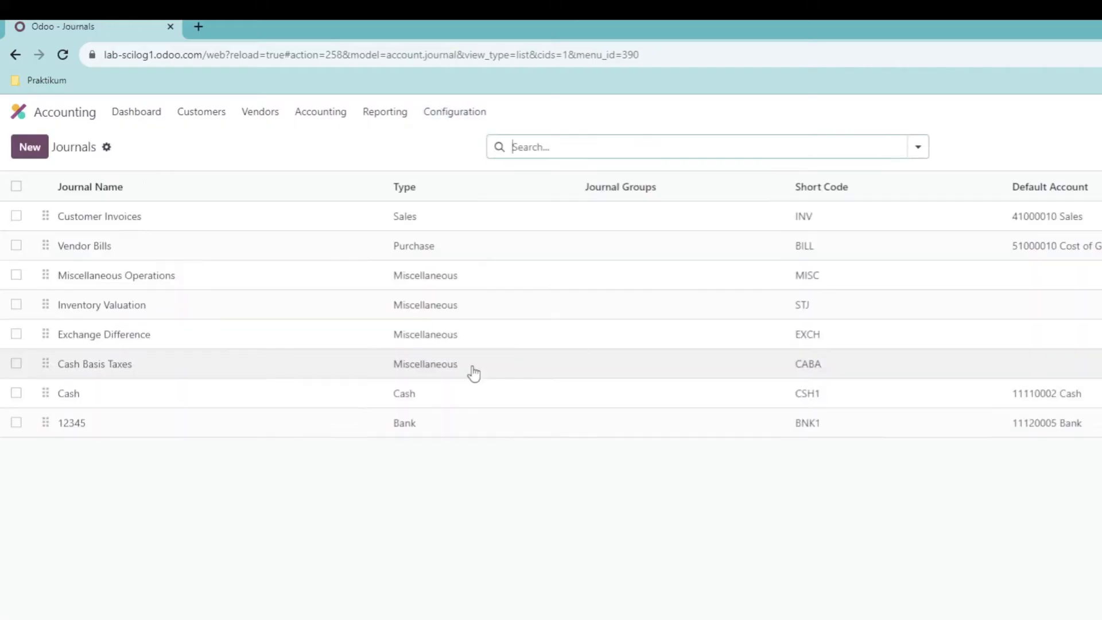
pyautogui.click(33, 149)
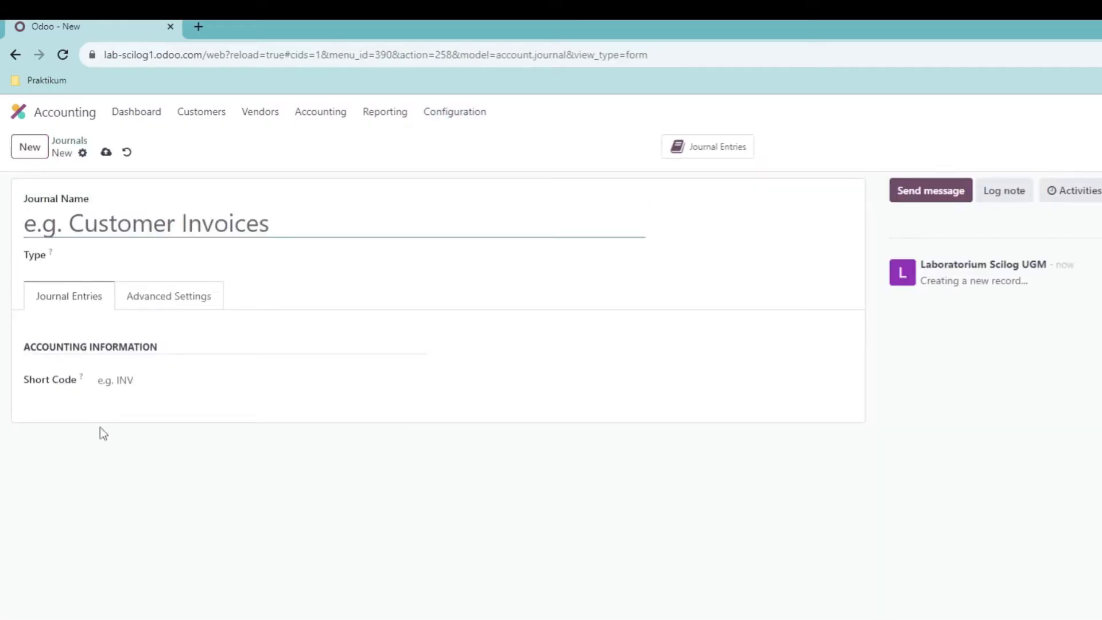
pyautogui.write('Scilog Sale')
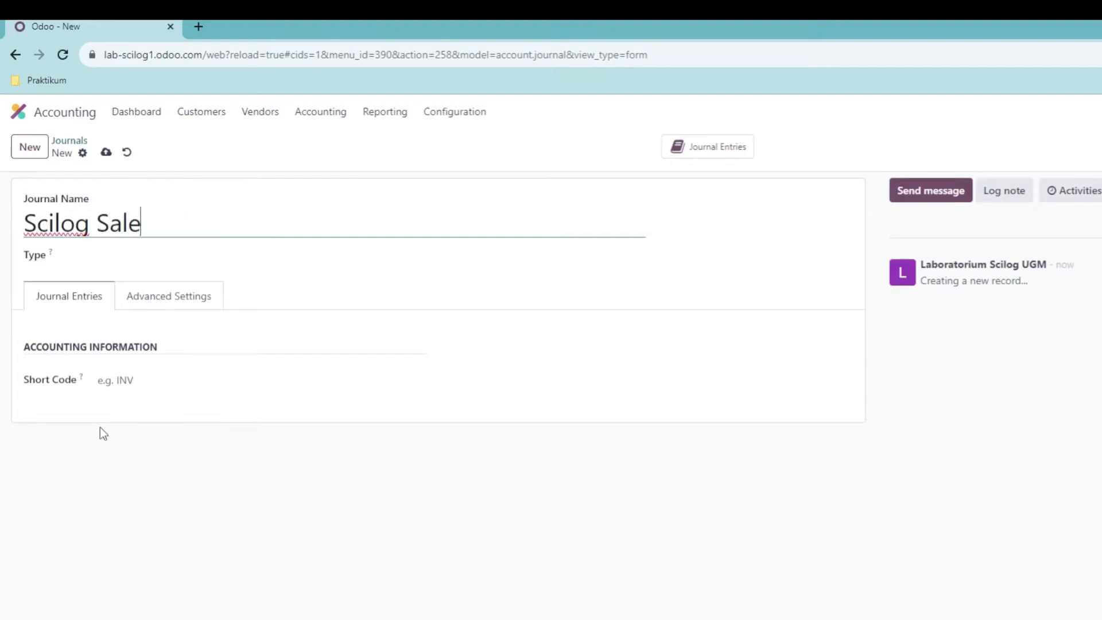
pyautogui.click(98, 257)
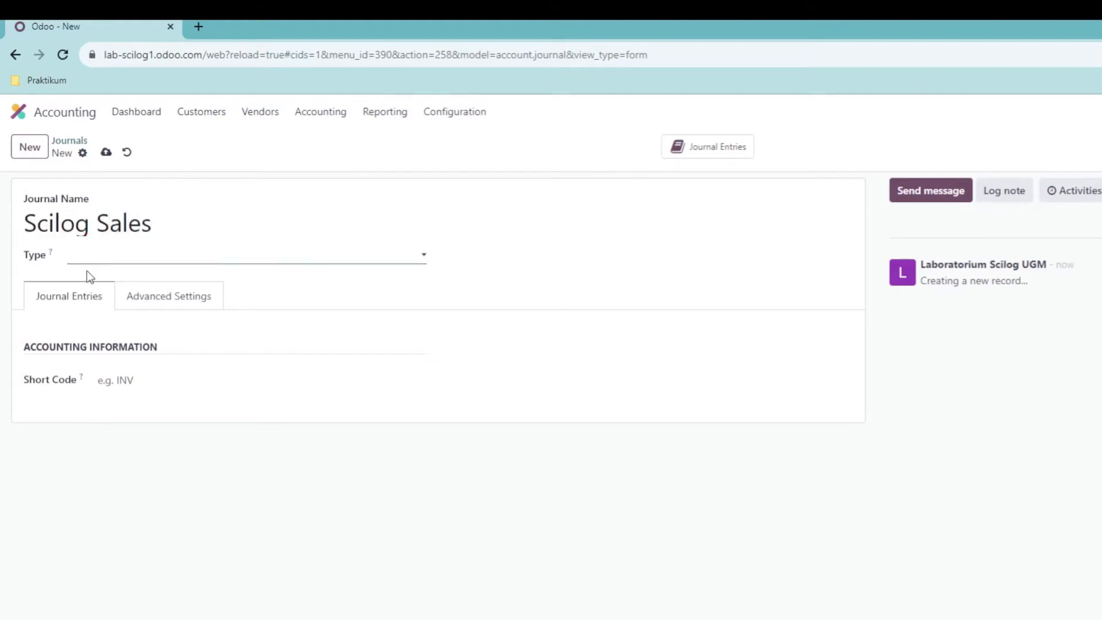
pyautogui.click(87, 271)
# Step: Set the sales journal's default income account to 41000010 Sales, enter a short code starting with SC00, and save the journal
pyautogui.click(166, 386)
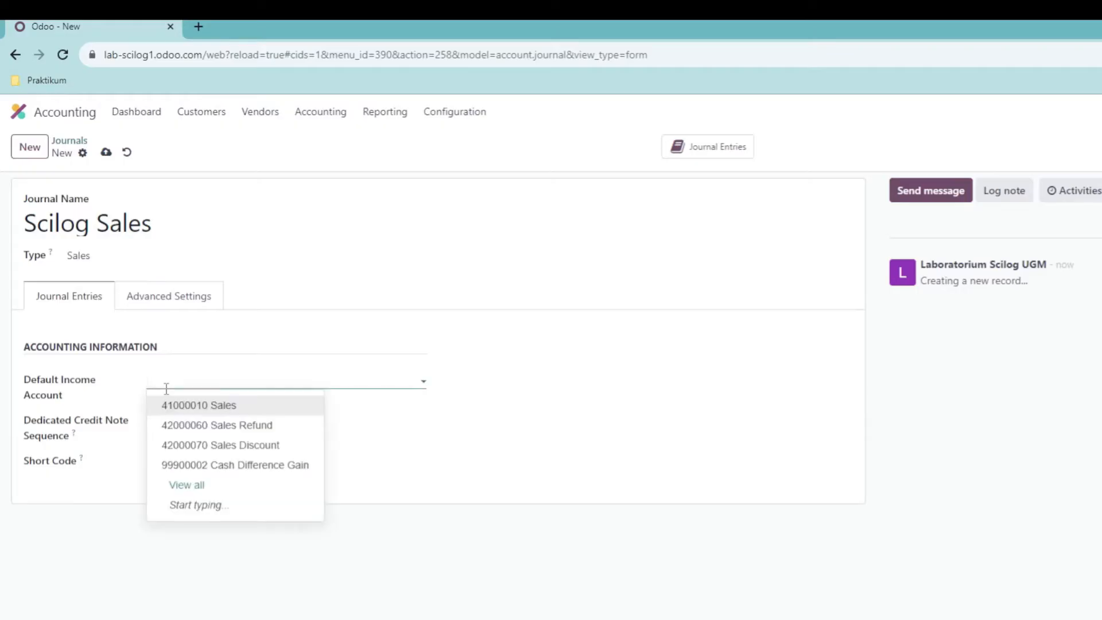
pyautogui.click(180, 409)
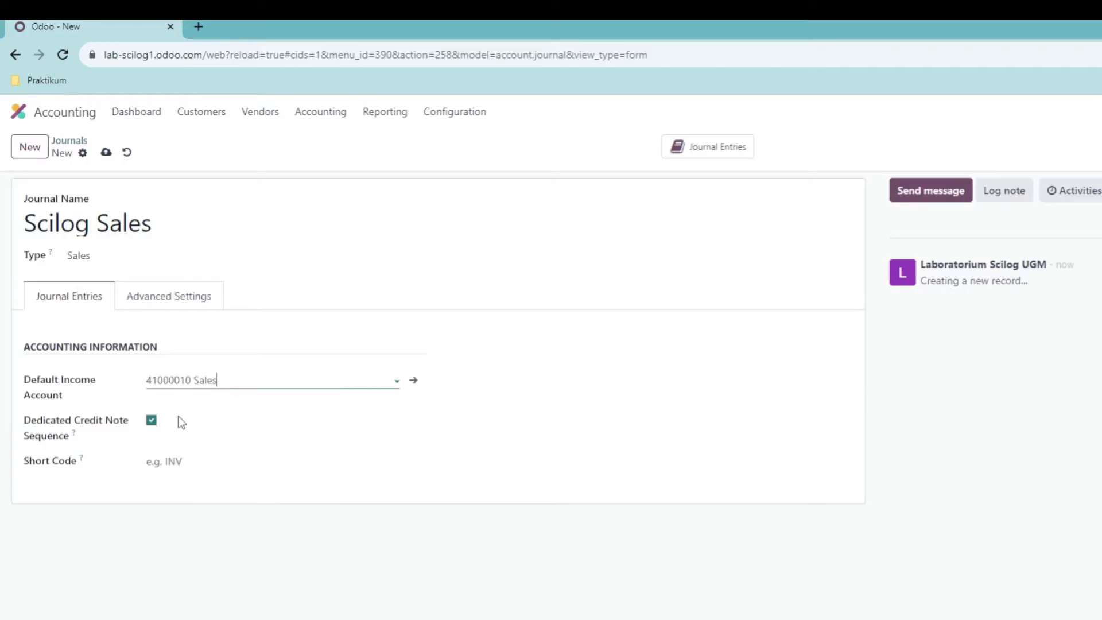
pyautogui.click(164, 463)
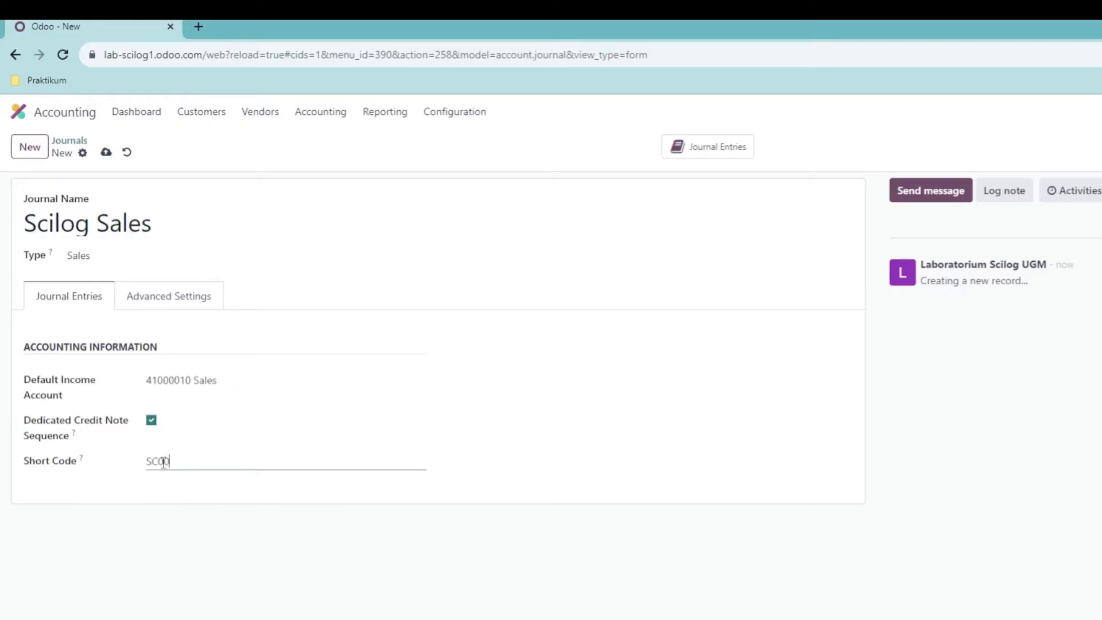
pyautogui.click(106, 152)
# Step: Create another journal named "Scilog Purchase" with the type Purchase
pyautogui.click(43, 148)
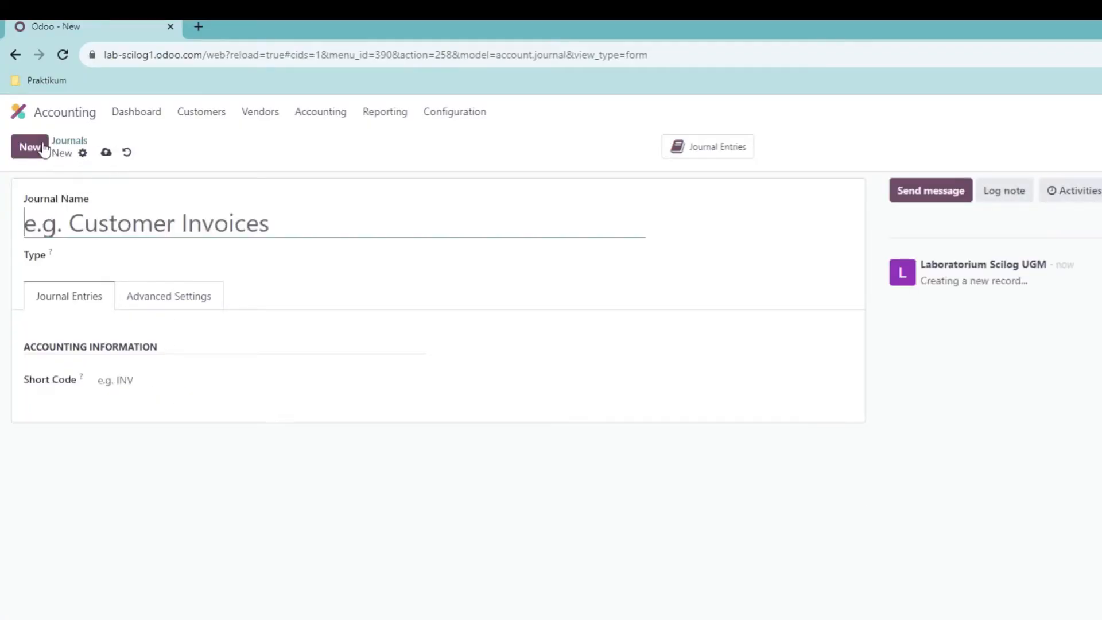
pyautogui.write('Scil')
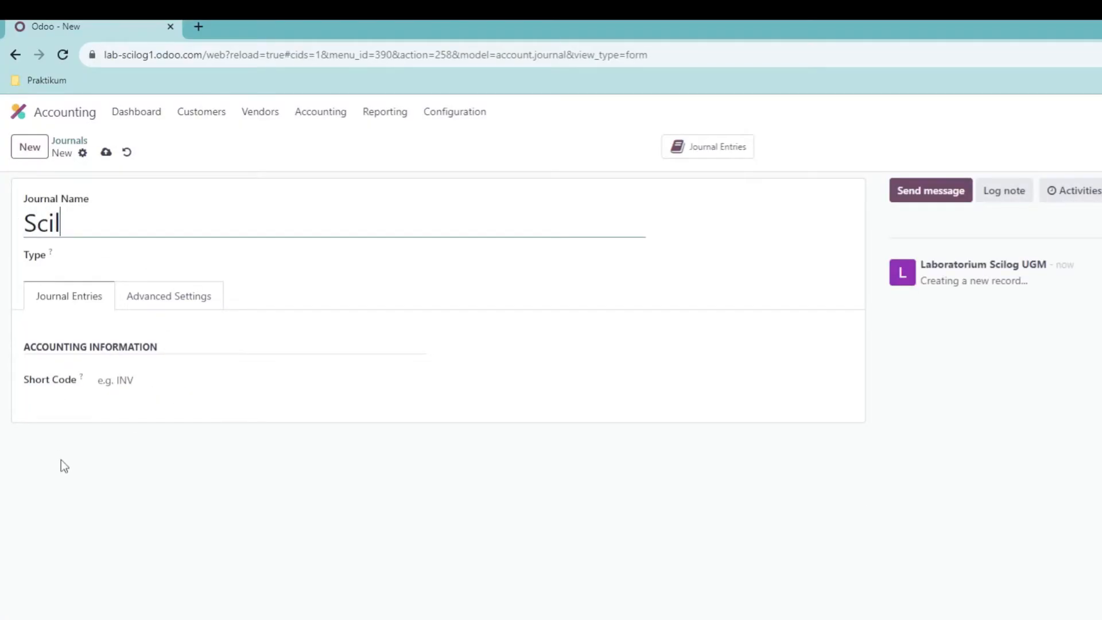
pyautogui.write('og Purchase')
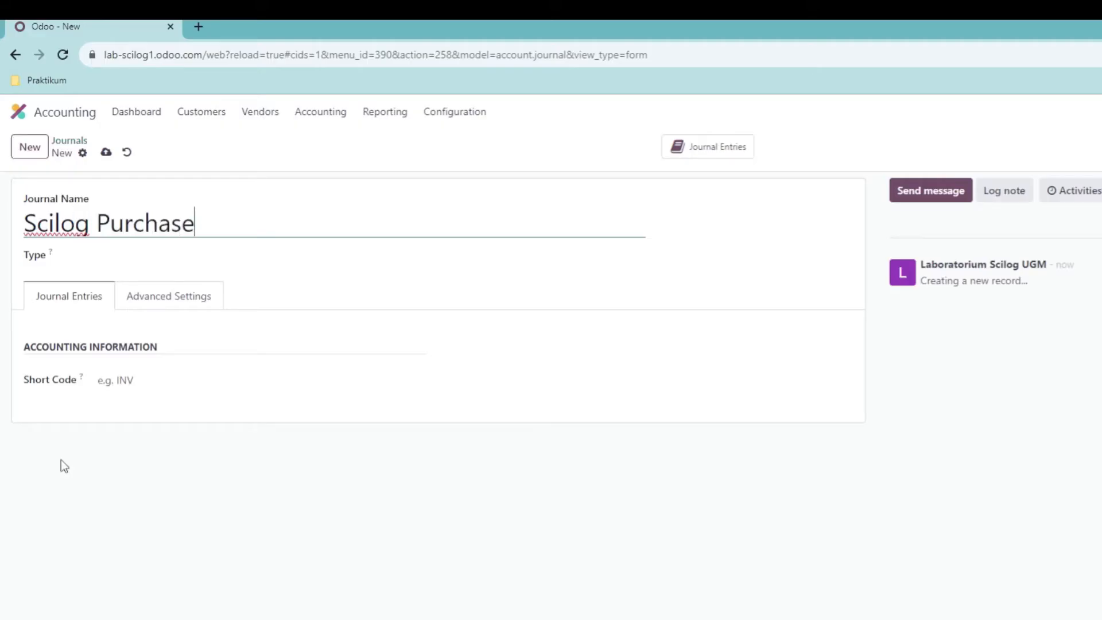
pyautogui.click(109, 263)
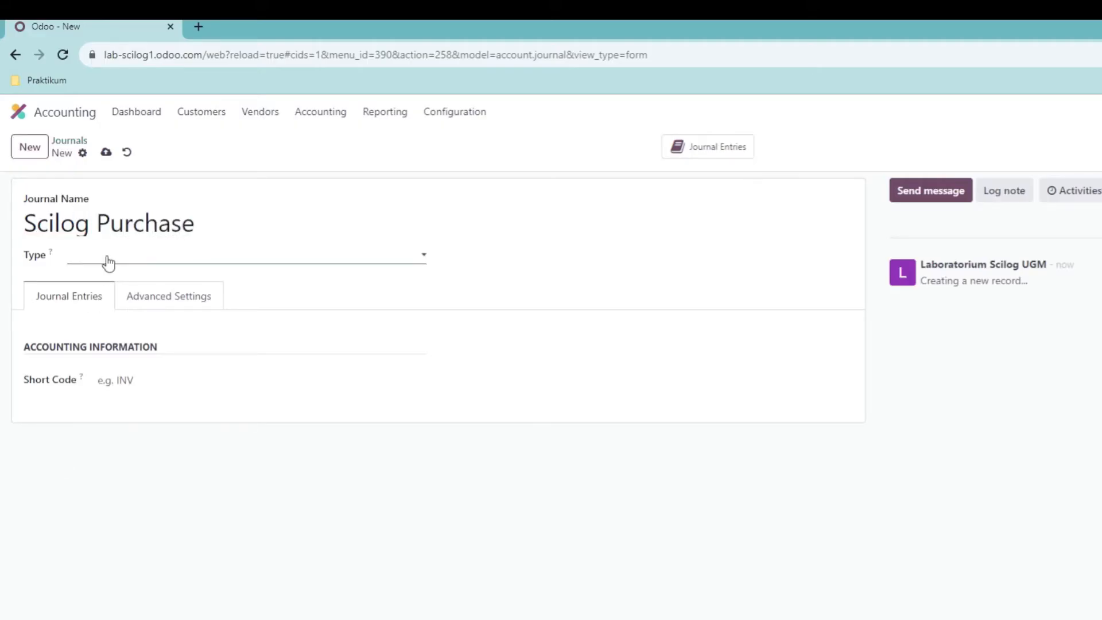
pyautogui.click(105, 292)
# Step: Set the purchase journal's default expense account to 11111111 Purchase and its short code to SC002, and save the journal
pyautogui.click(158, 381)
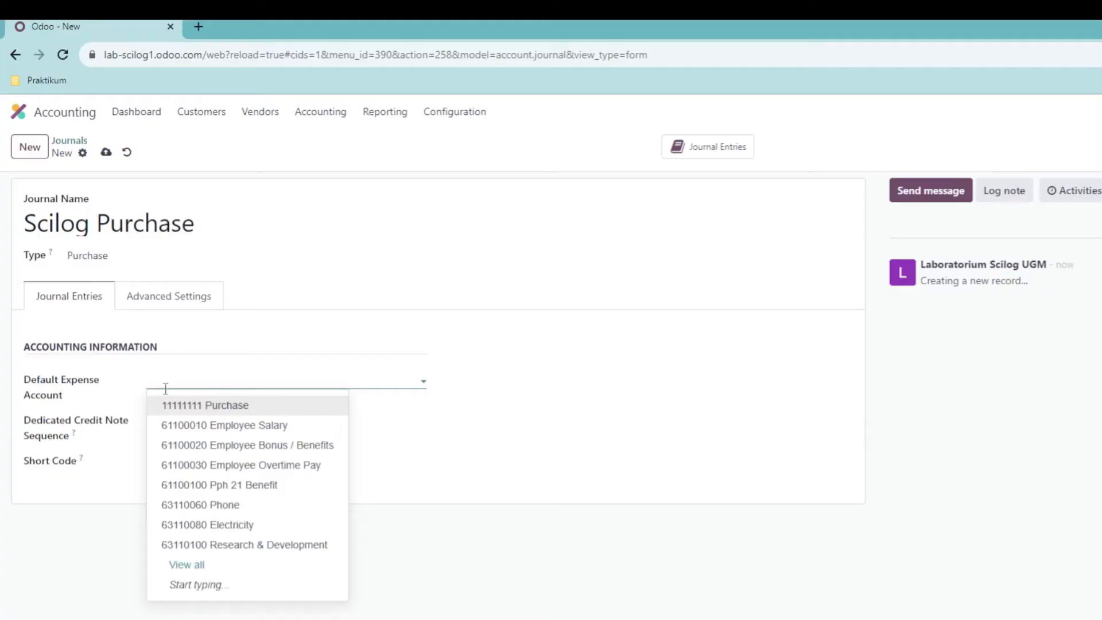
pyautogui.click(181, 409)
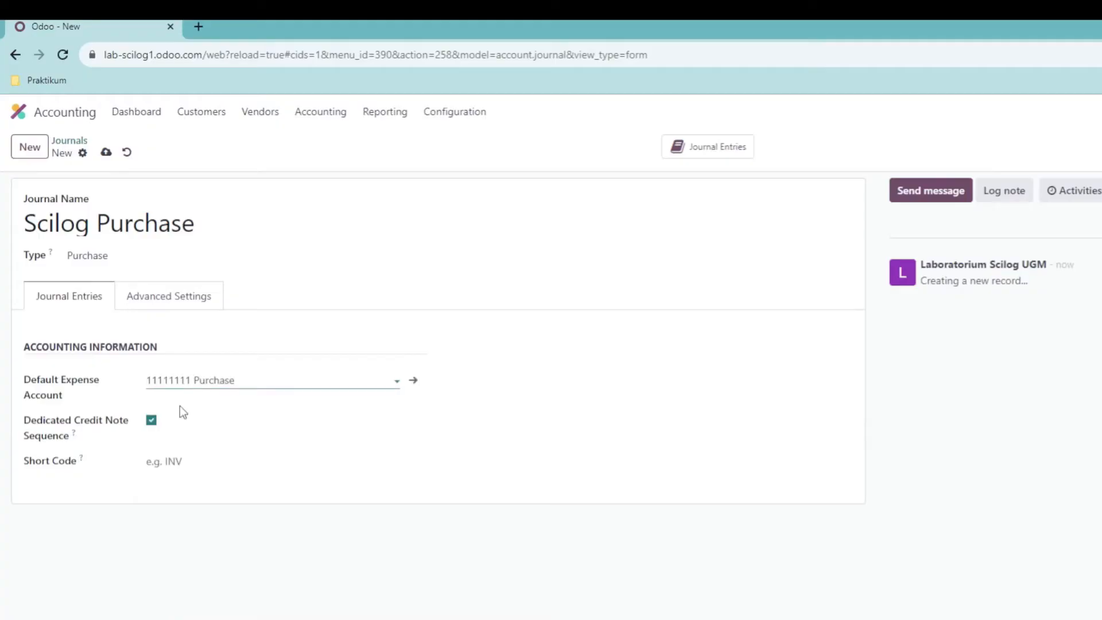
pyautogui.click(168, 461)
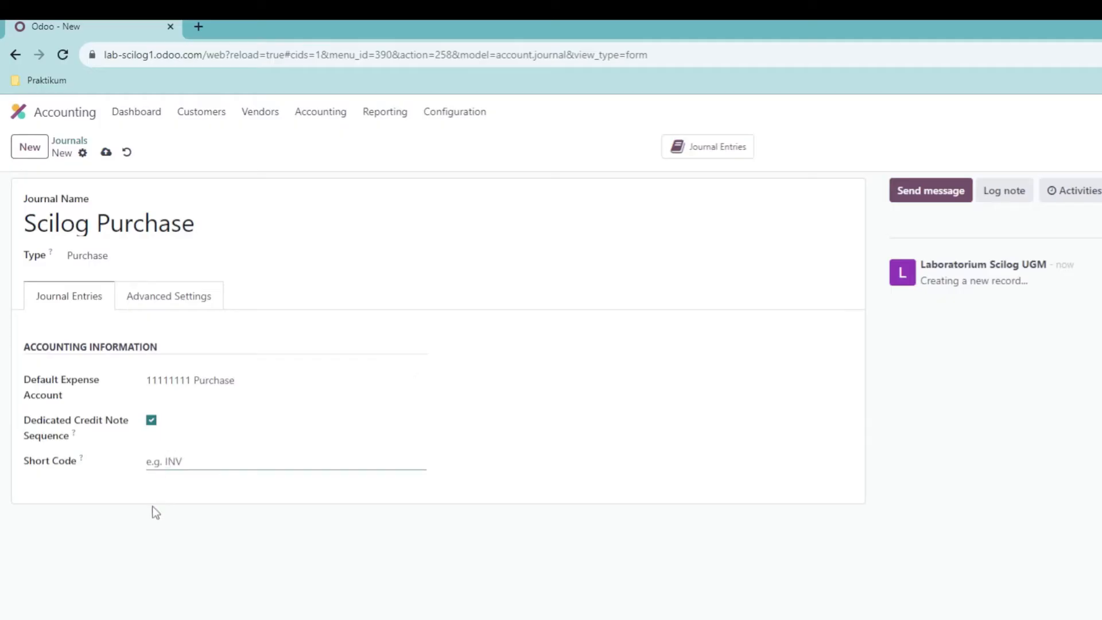
pyautogui.write('SC002')
pyautogui.click(106, 152)
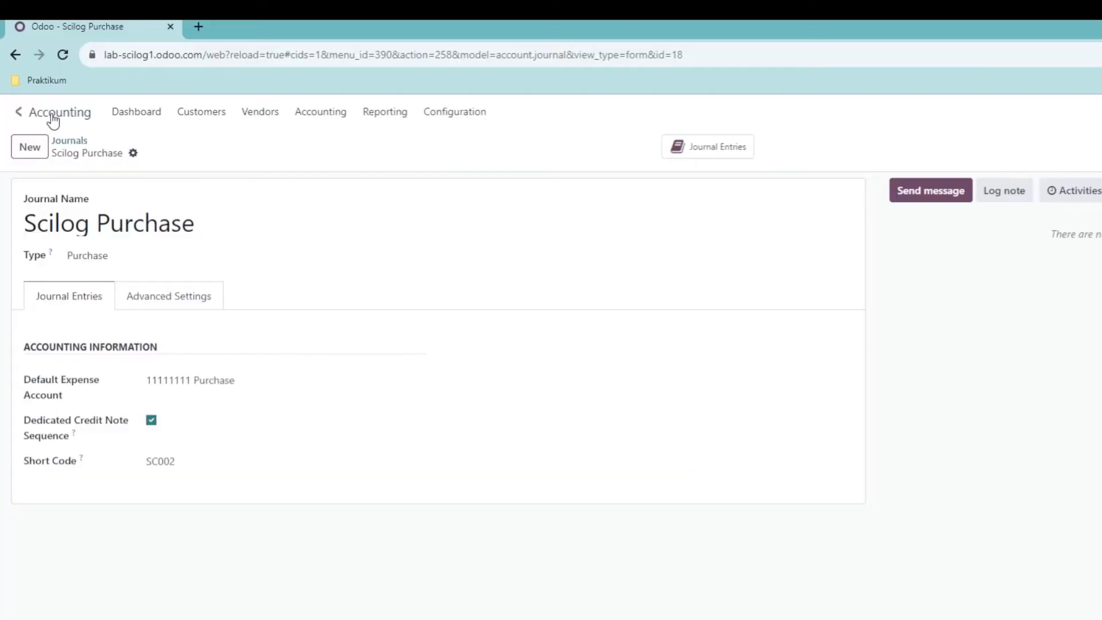
# Step: Switch to the Contacts app and create a new company contact named "PT Rawry Rawr"
pyautogui.click(49, 115)
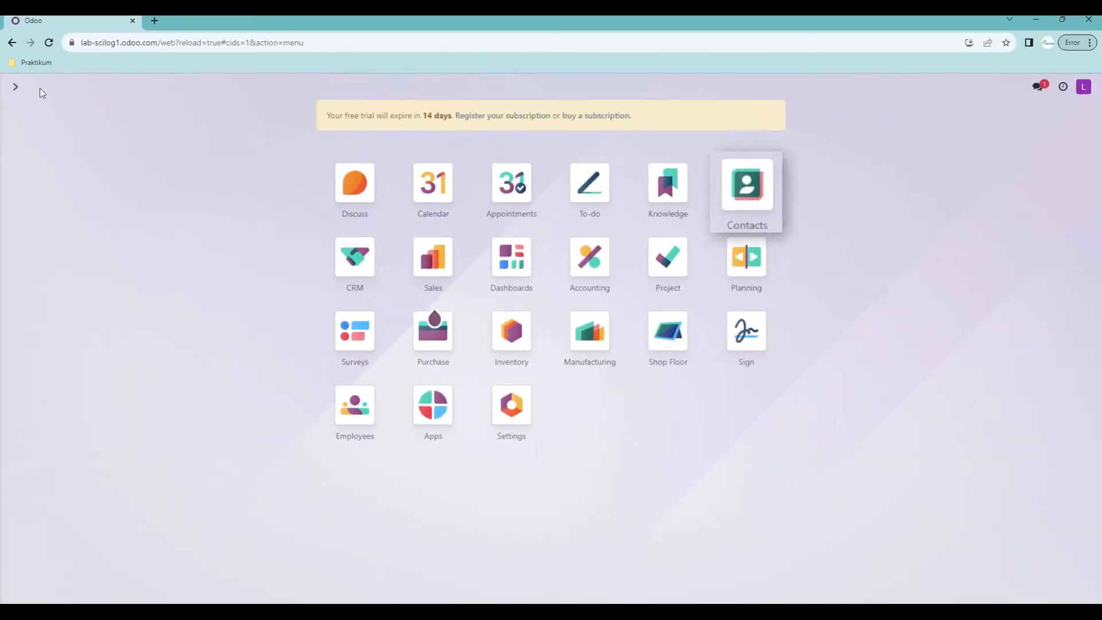
pyautogui.click(758, 195)
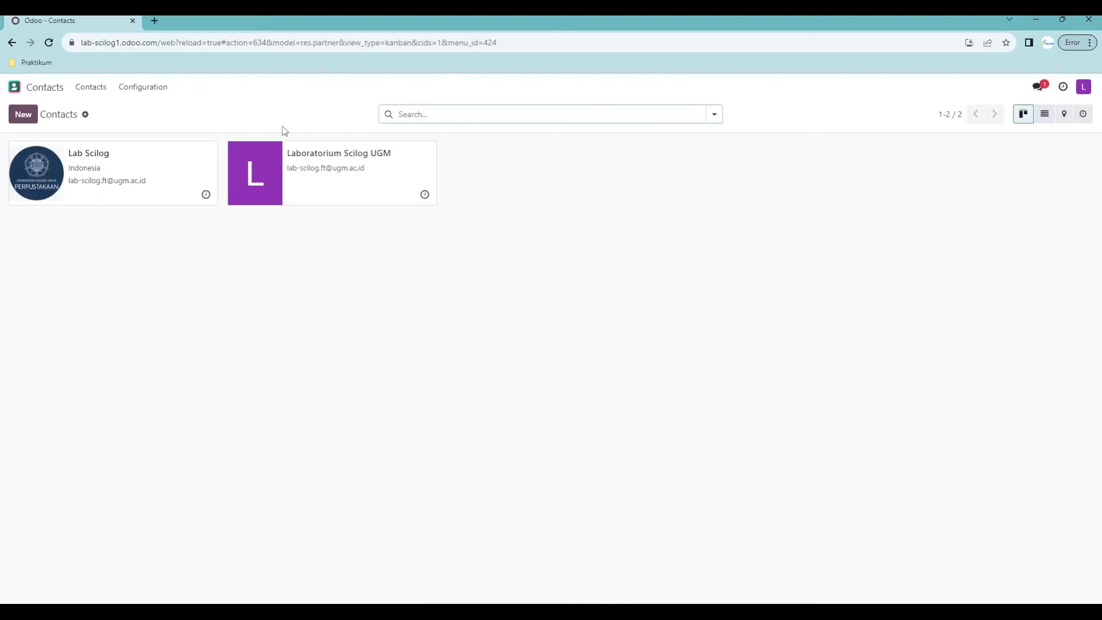
pyautogui.click(25, 112)
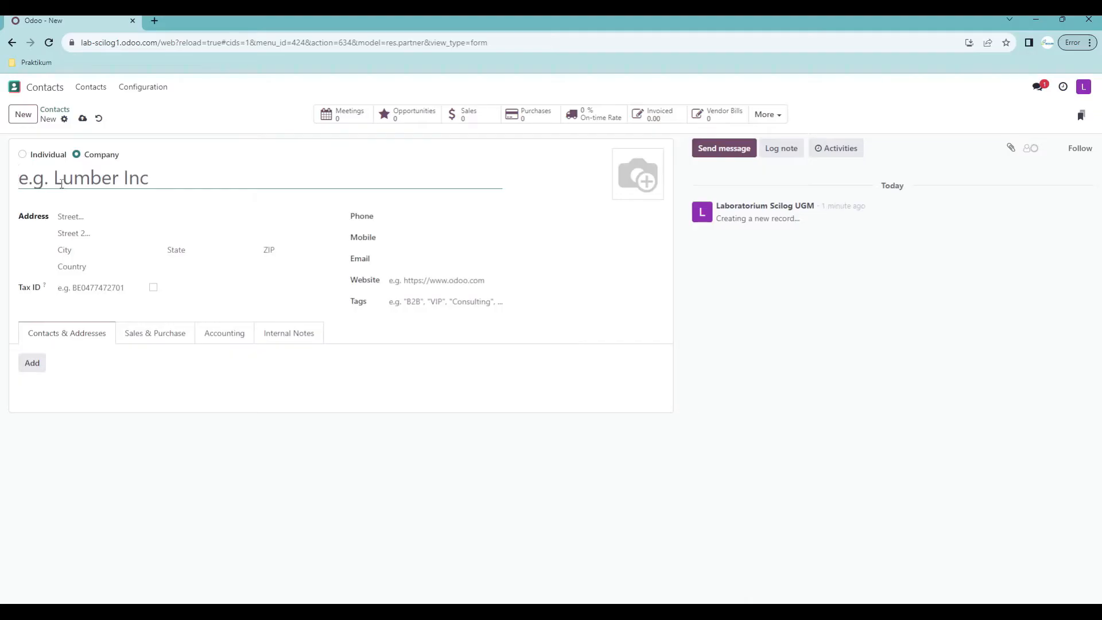
pyautogui.write('PT Rawry Rawr')
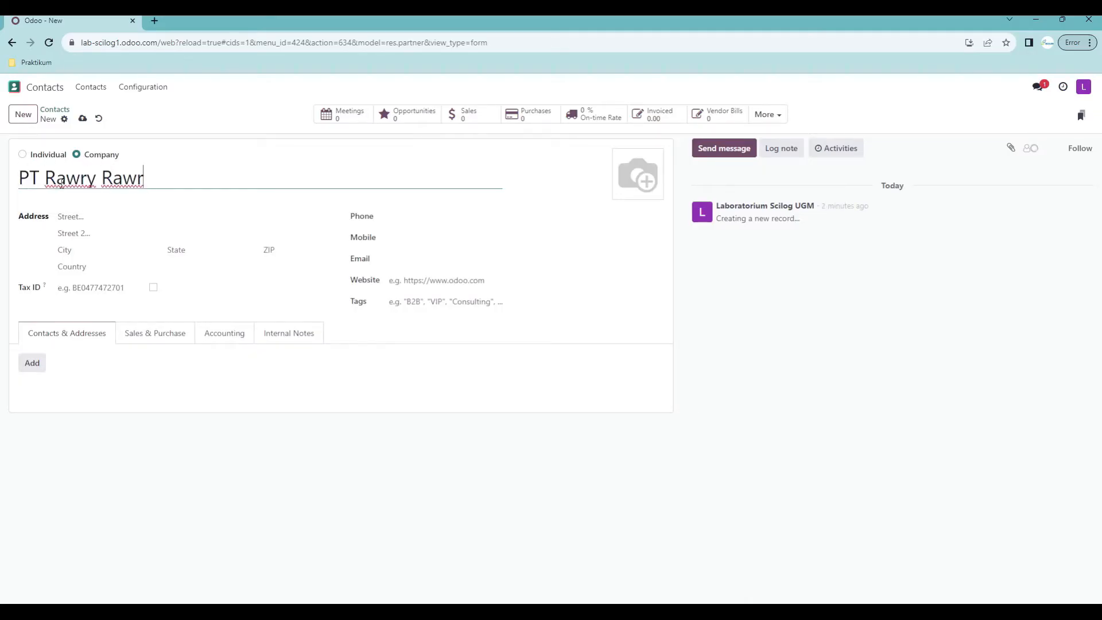
# Step: Set the contact's purchase payment terms to Immediate Payment
pyautogui.click(150, 337)
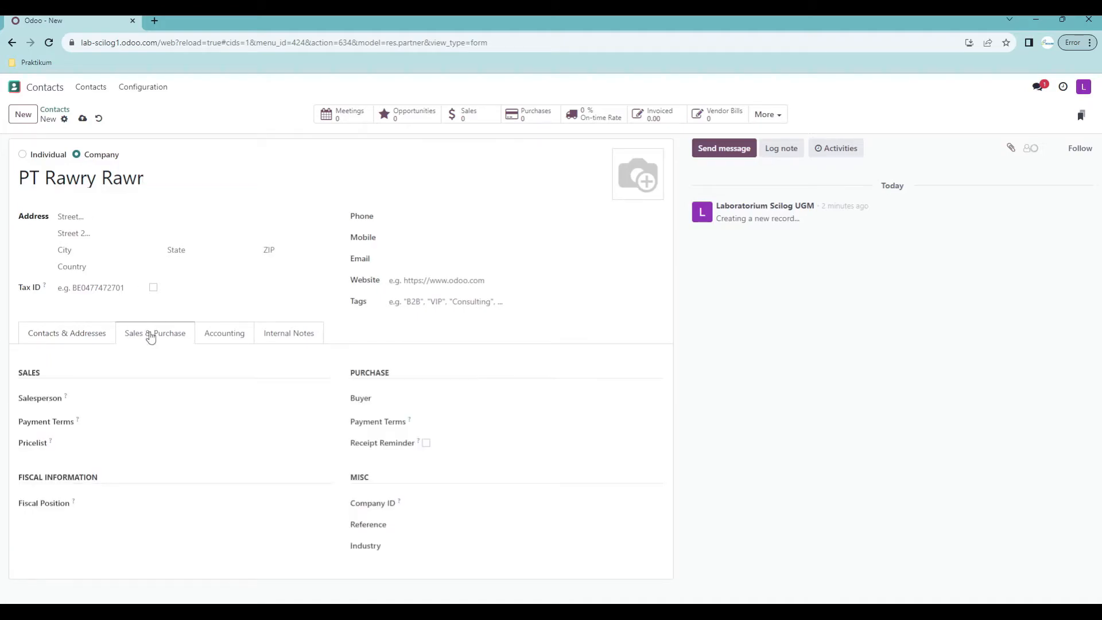
pyautogui.click(448, 425)
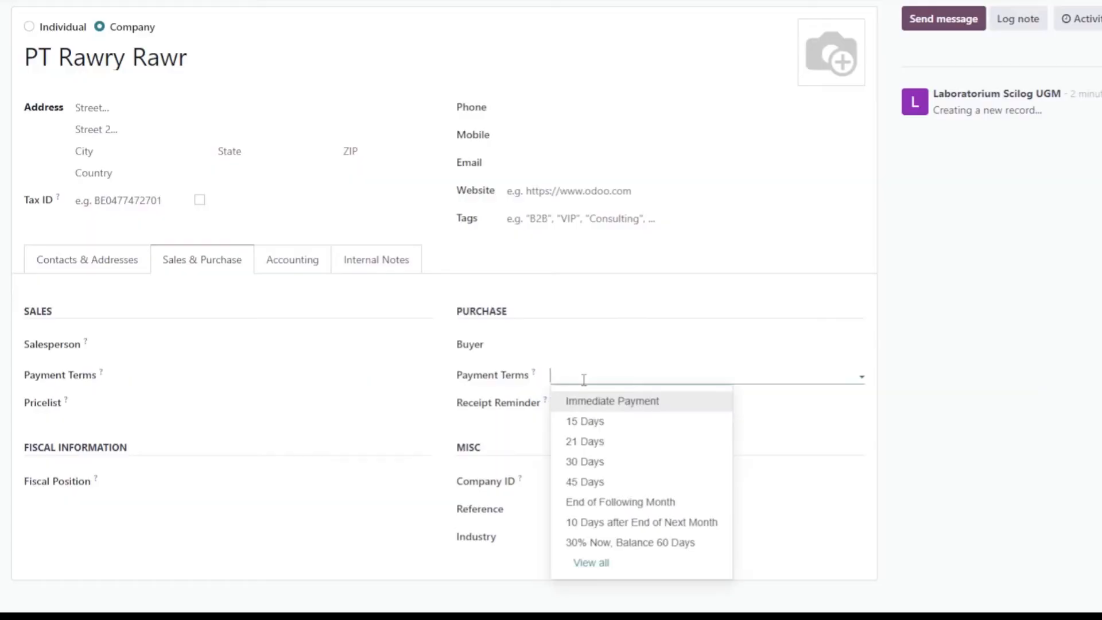
pyautogui.click(587, 402)
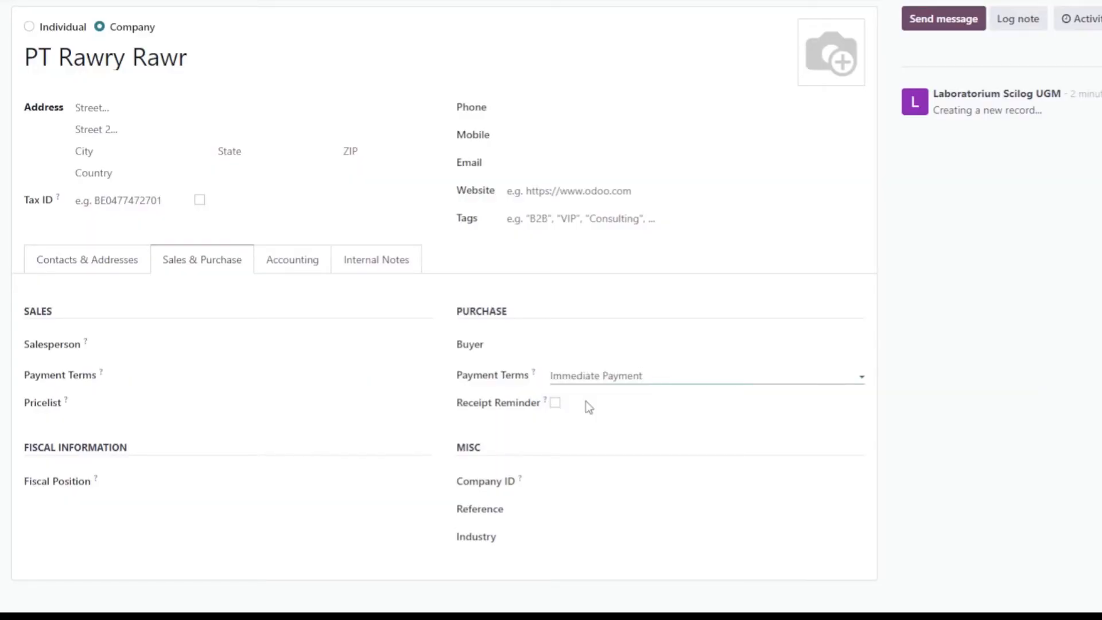
# Step: Replace the contact's receivable account entry with "Scilog_Receivable" and open the full creation form for that new account
pyautogui.click(315, 269)
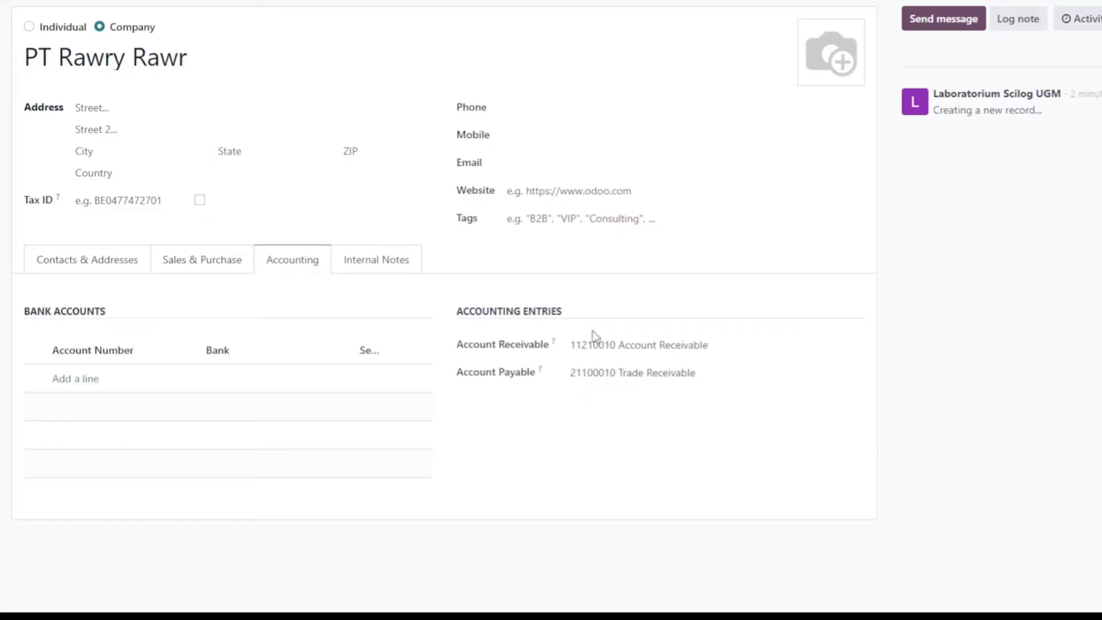
pyautogui.click(835, 346)
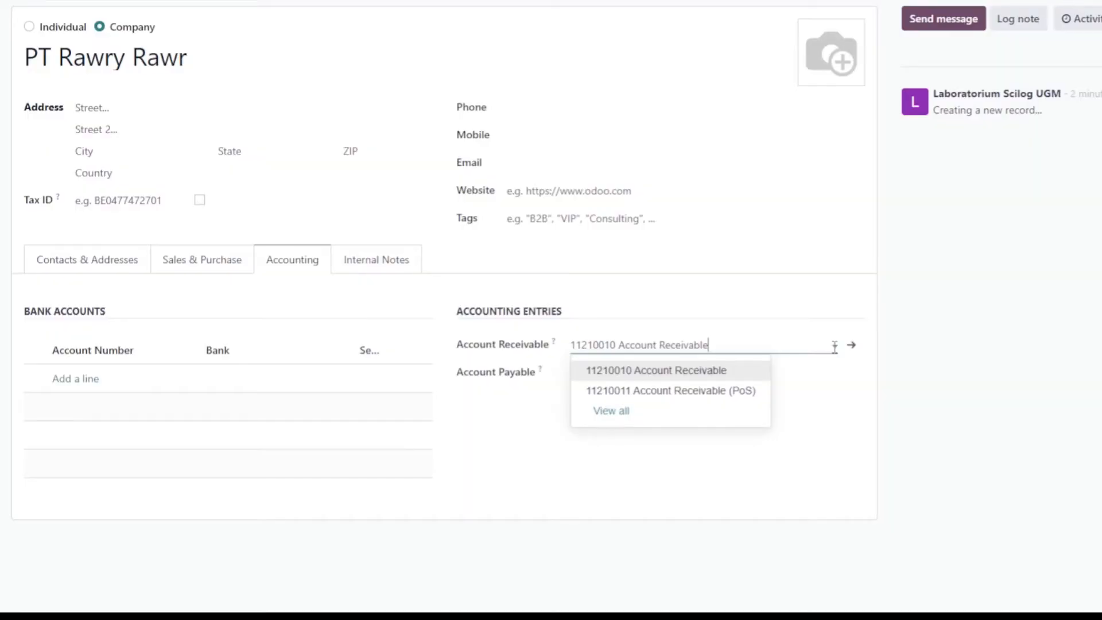
pyautogui.press('BackSpace')
pyautogui.press('BackSpace')
pyautogui.press('BackSpace')
pyautogui.press('BackSpace')
pyautogui.press('BackSpace')
pyautogui.press('BackSpace')
pyautogui.press('BackSpace')
pyautogui.press('BackSpace')
pyautogui.press('BackSpace')
pyautogui.press('BackSpace')
pyautogui.press('BackSpace')
pyautogui.press('BackSpace')
pyautogui.press('BackSpace')
pyautogui.press('BackSpace')
pyautogui.press('BackSpace')
pyautogui.press('BackSpace')
pyautogui.press('BackSpace')
pyautogui.press('BackSpace')
pyautogui.press('BackSpace')
pyautogui.press('BackSpace')
pyautogui.write('Scilog_Receiv')
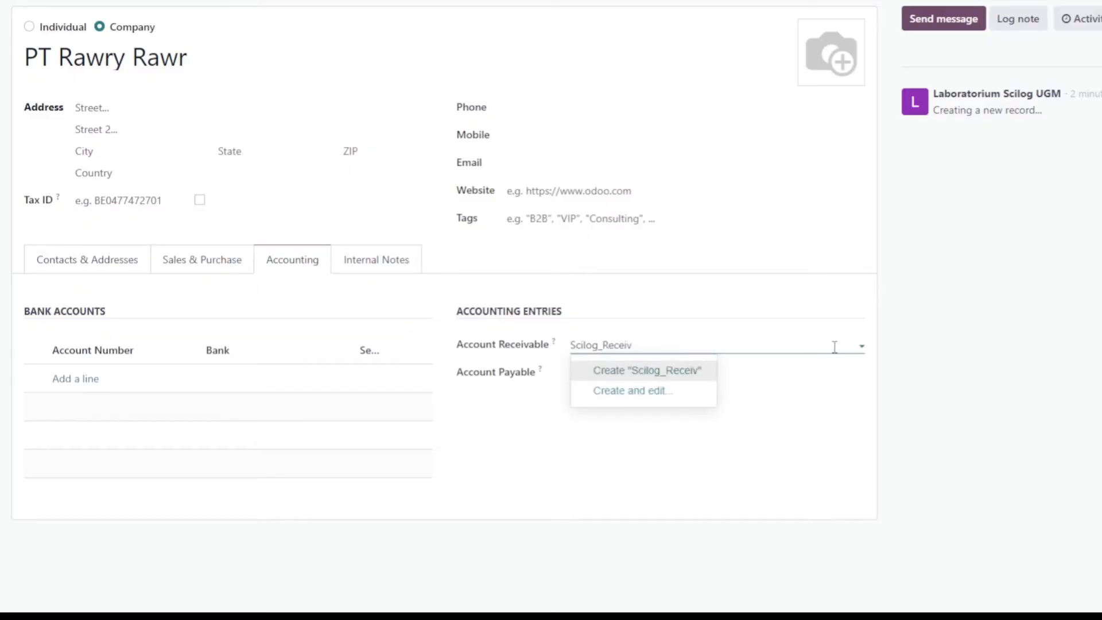
pyautogui.write('able')
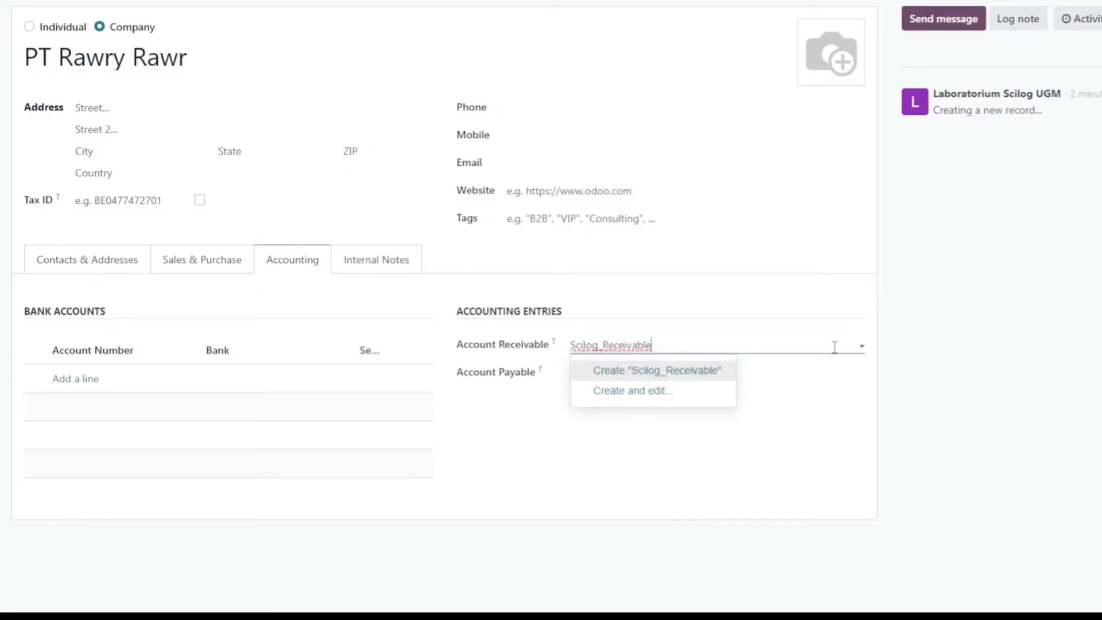
pyautogui.click(657, 396)
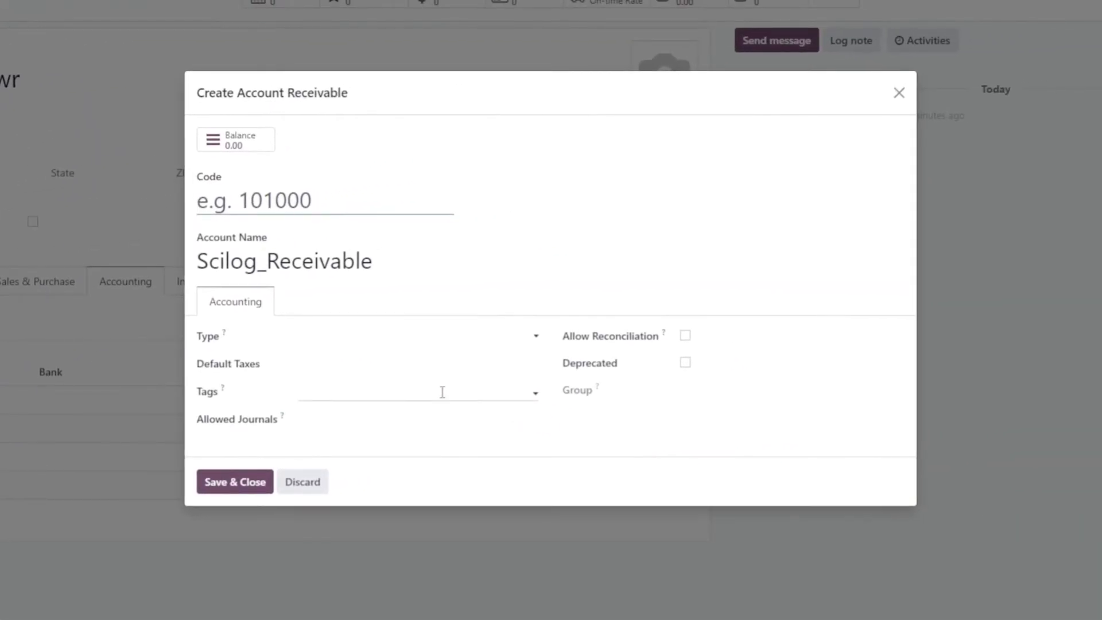
# Step: Give the Scilog_Receivable account the code SC003 and the type Receivable, and save it
pyautogui.write('SC003')
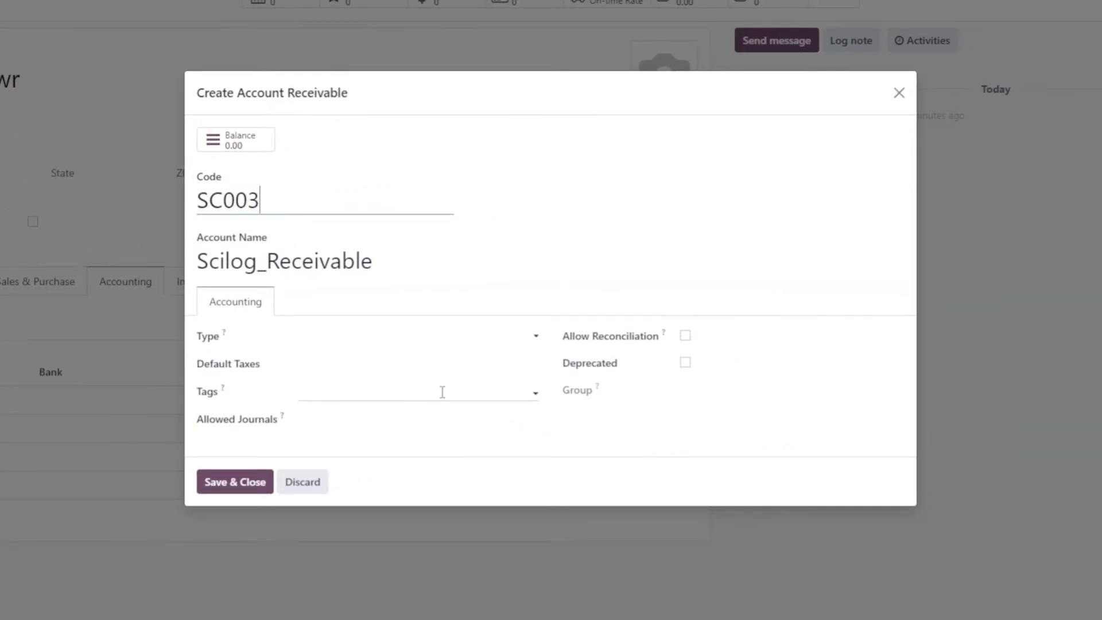
pyautogui.click(445, 336)
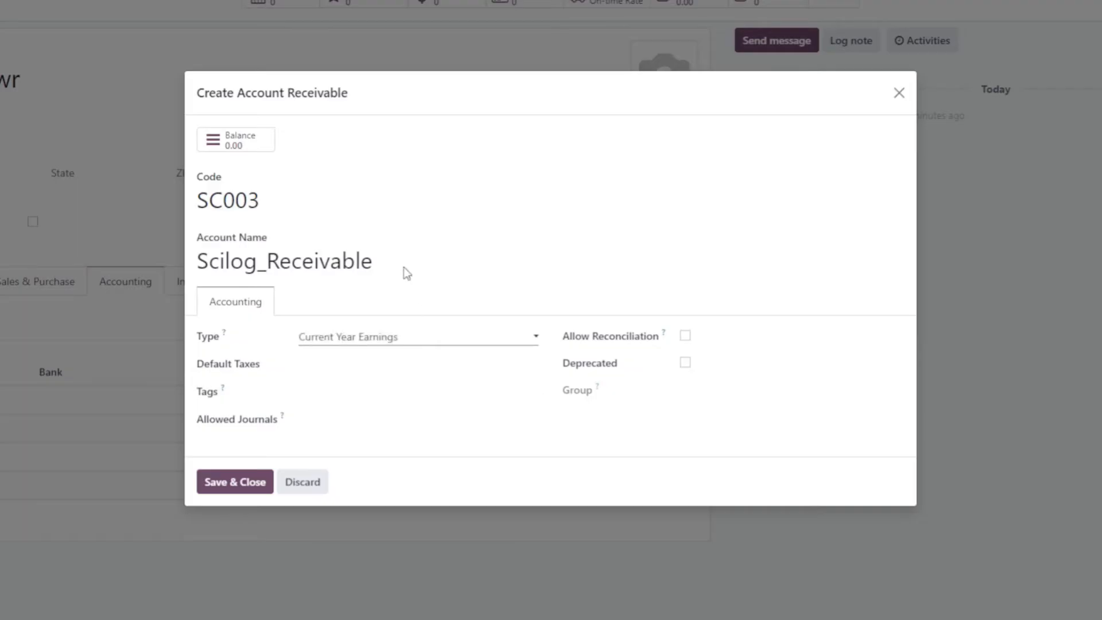
pyautogui.click(366, 61)
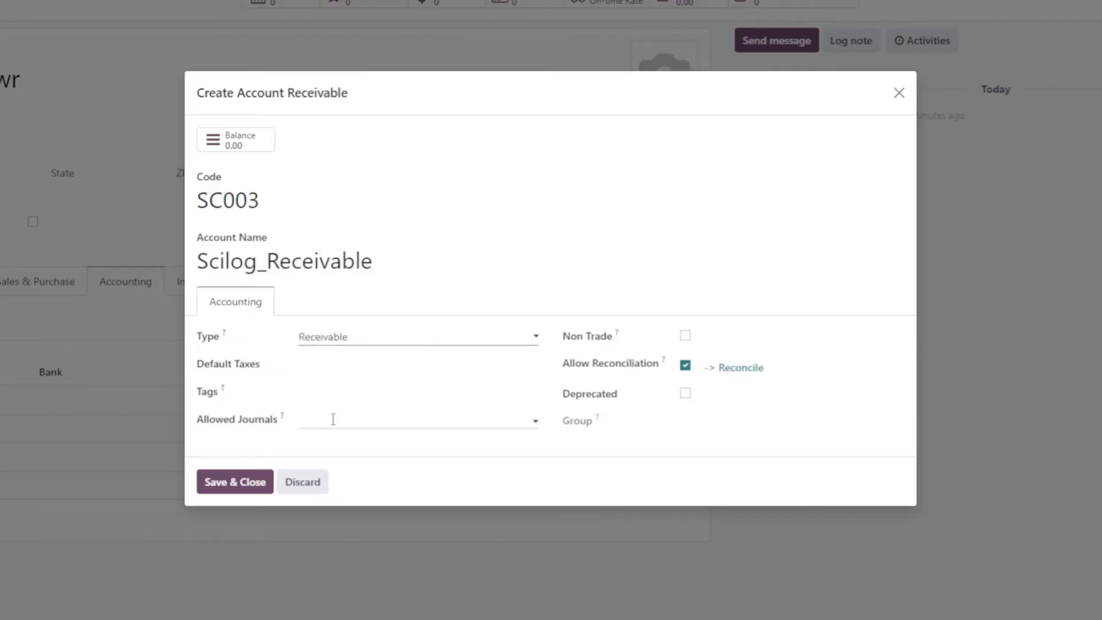
pyautogui.click(247, 485)
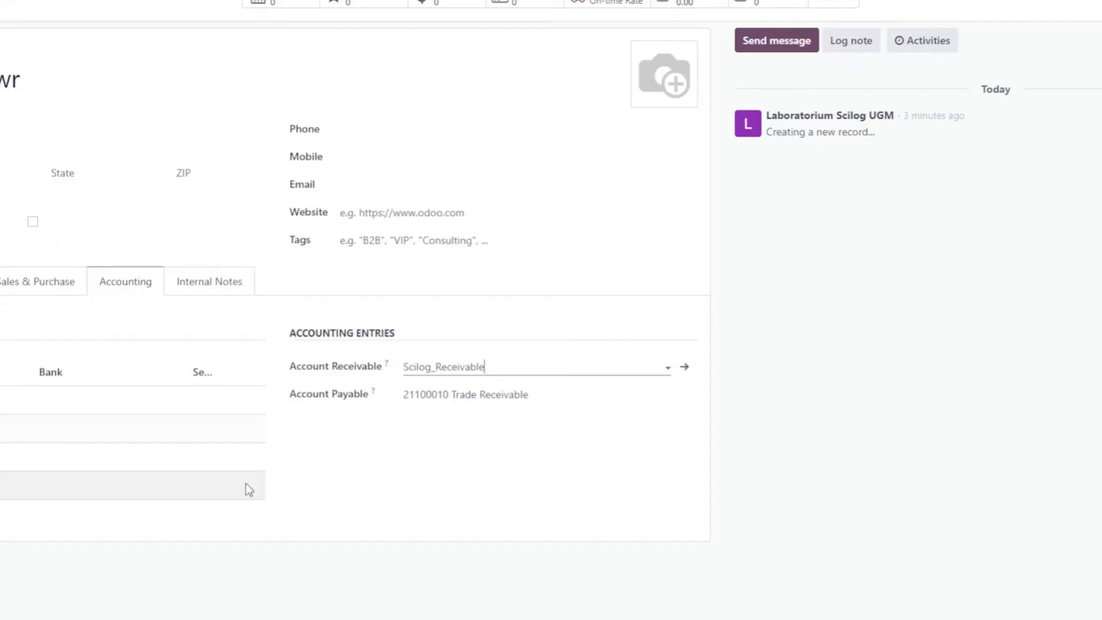
# Step: Replace the contact's payable account entry with "Scilog_Payable" and open the full creation form for that new account
pyautogui.click(539, 393)
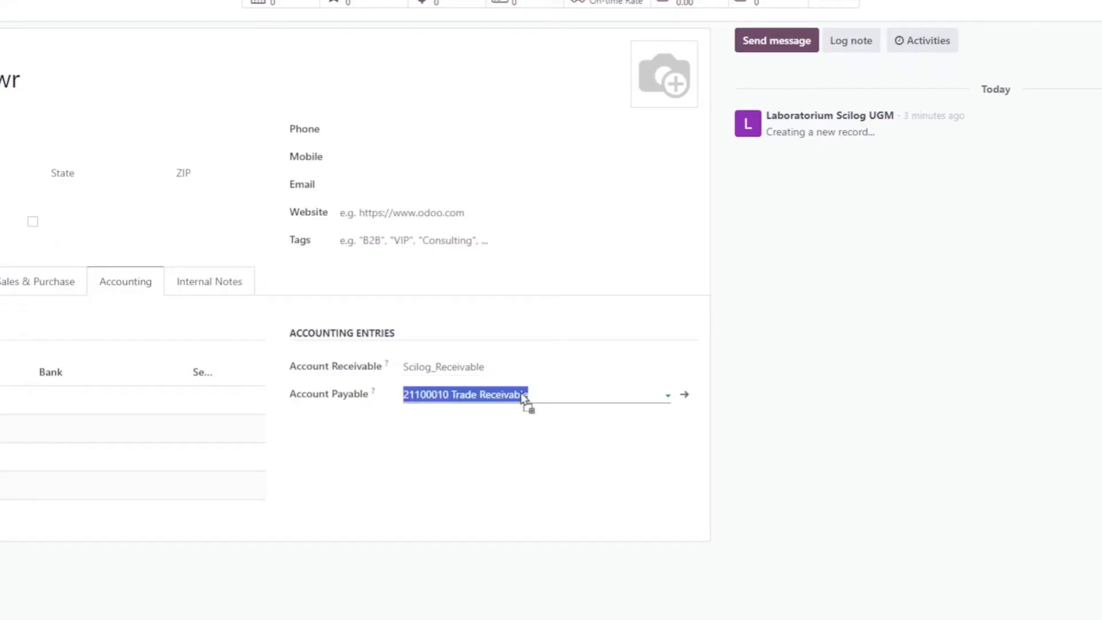
pyautogui.write('Scilo')
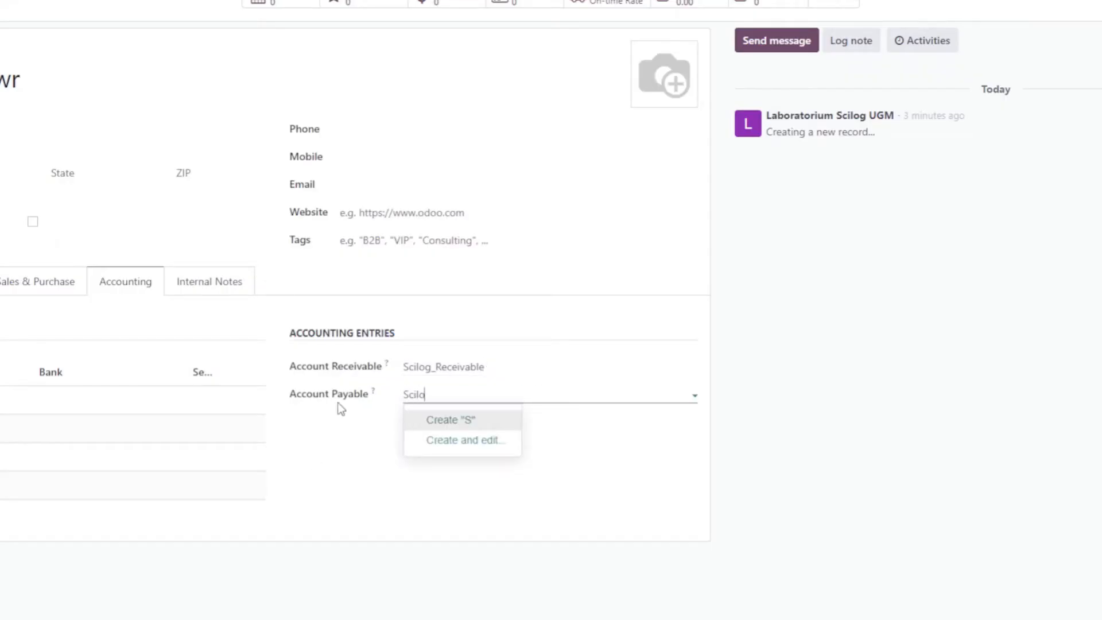
pyautogui.write('g_Payable')
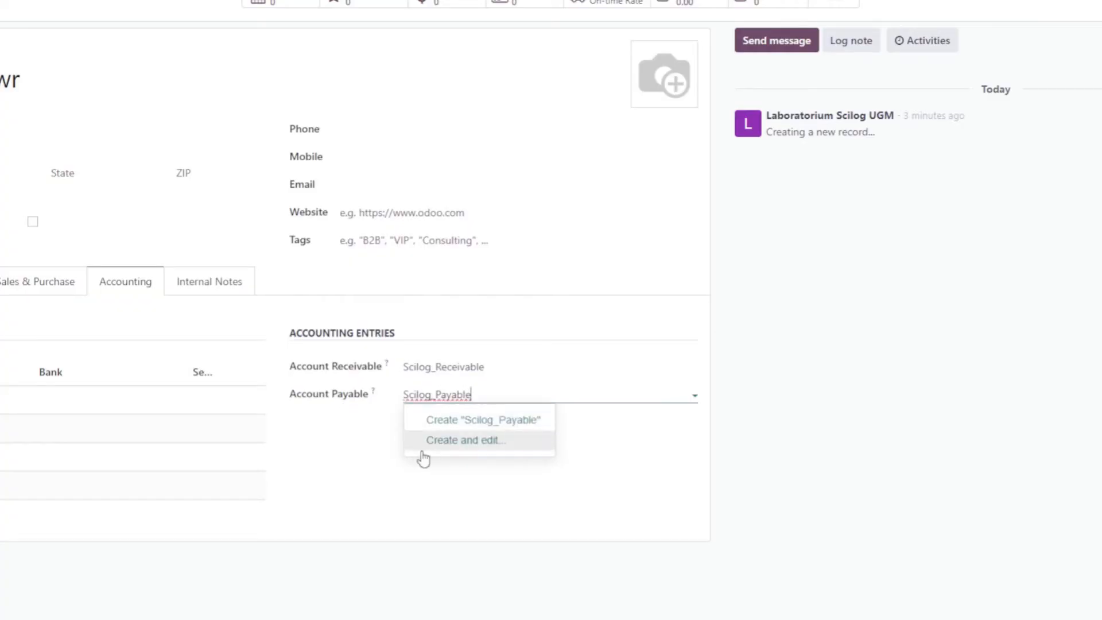
pyautogui.click(446, 450)
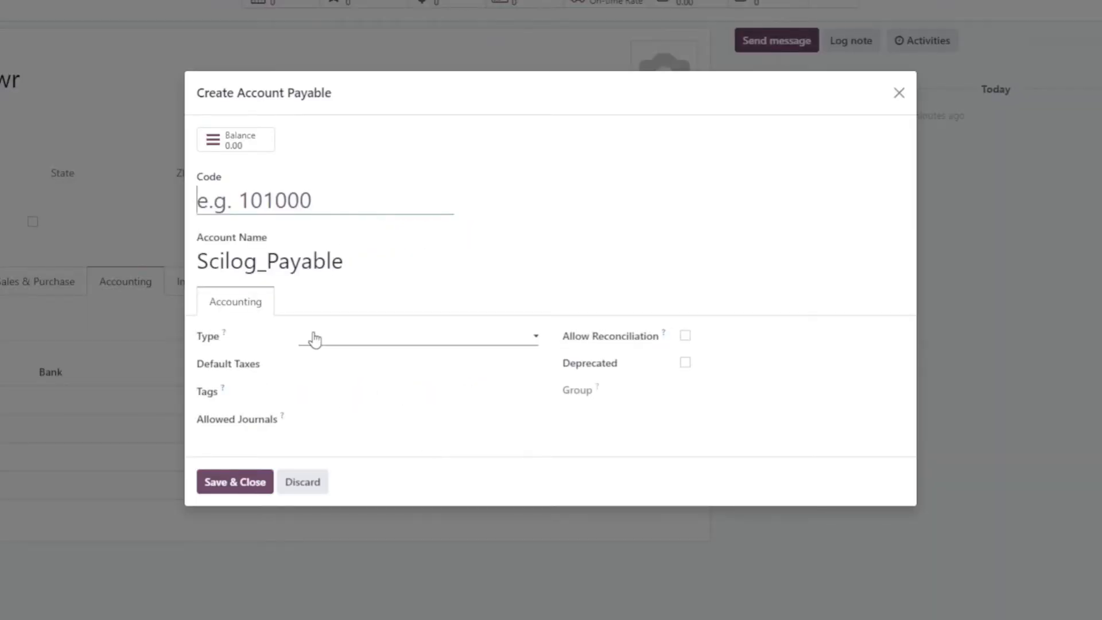
# Step: Give the Scilog_Payable account the code SC004 and the type Payable, then save the account and the contact
pyautogui.write('SC004')
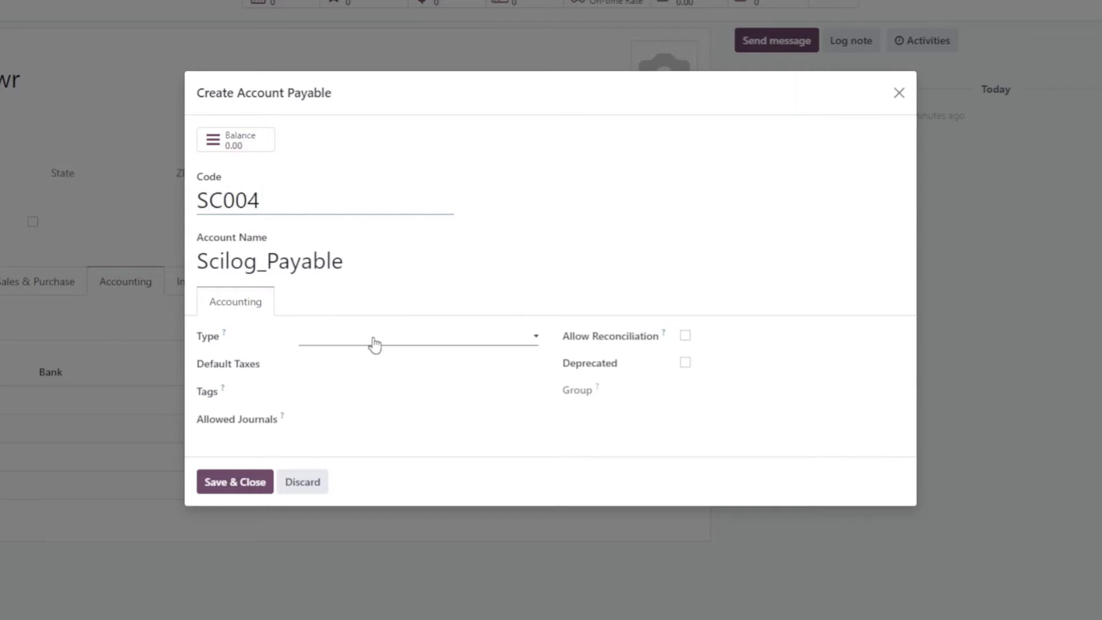
pyautogui.click(370, 337)
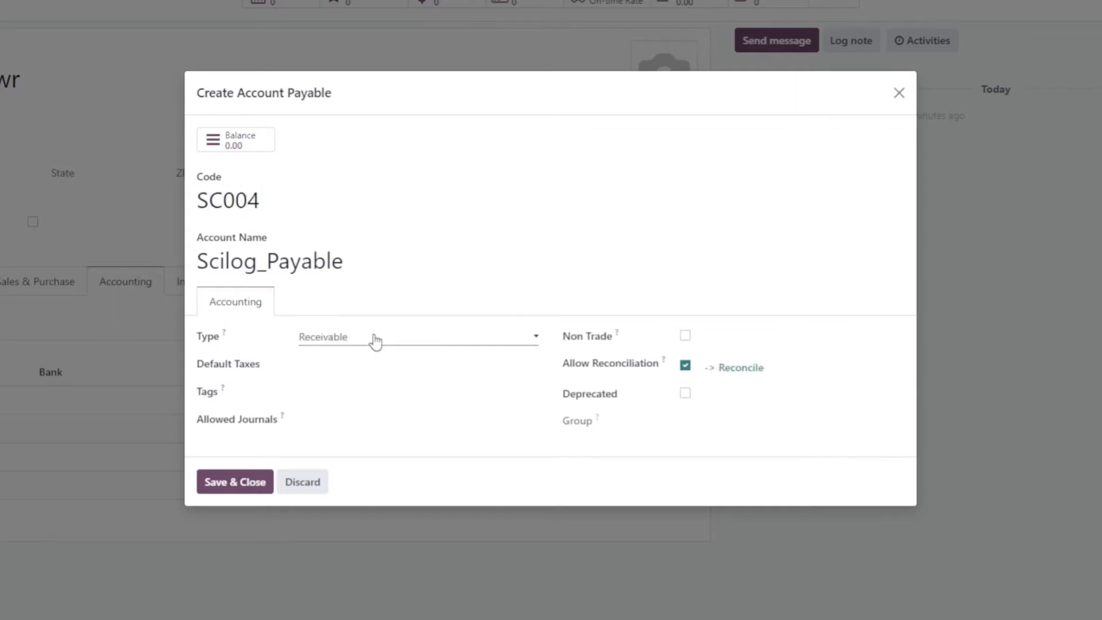
pyautogui.click(363, 171)
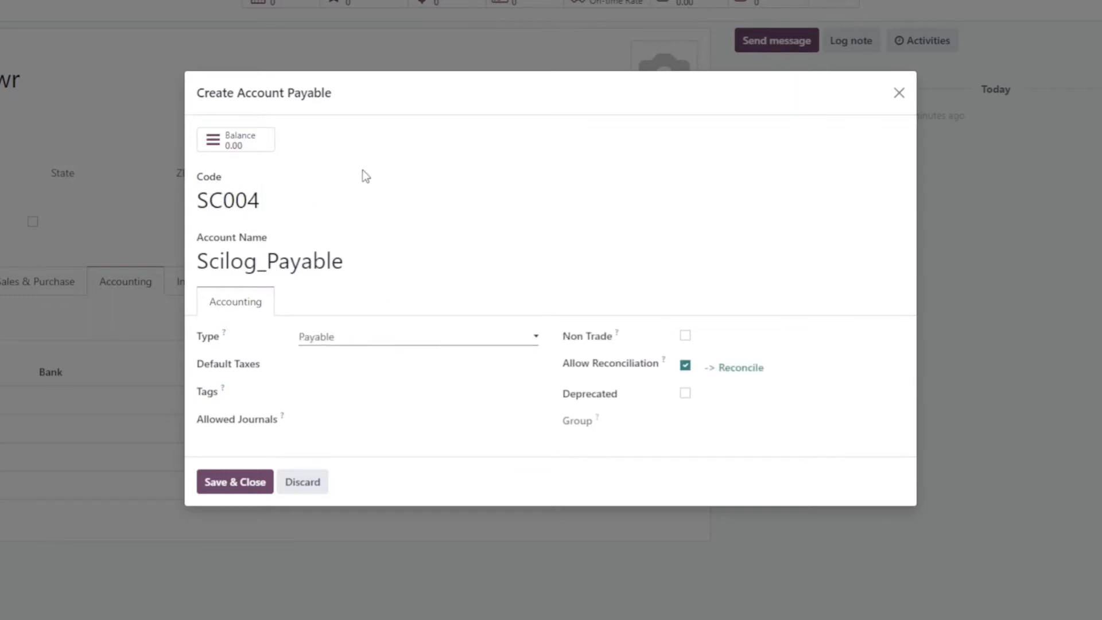
pyautogui.click(239, 482)
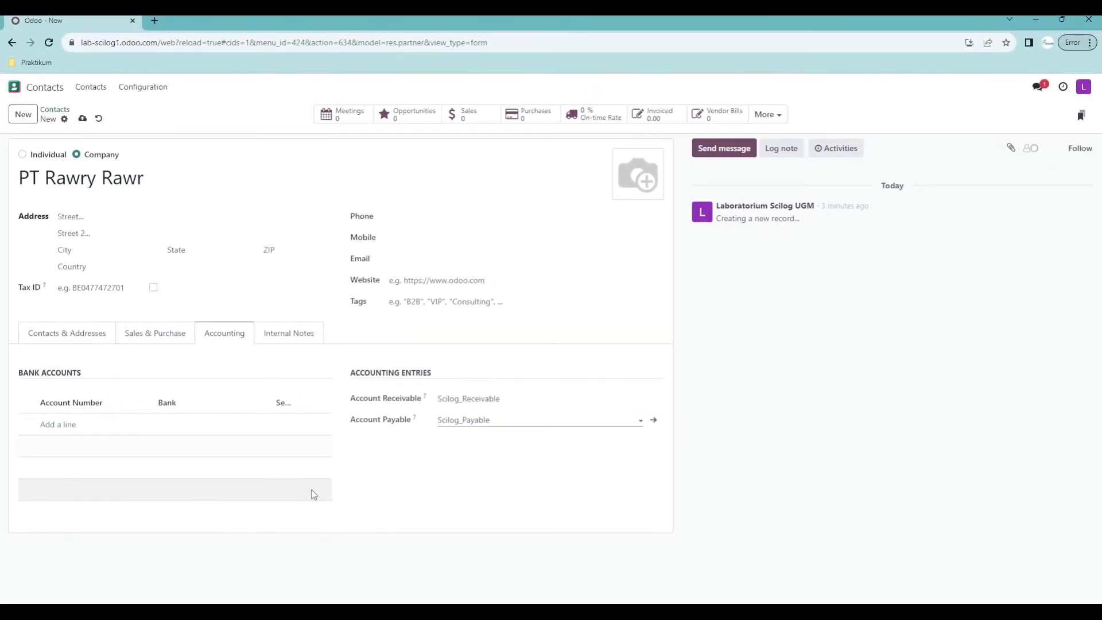
pyautogui.click(82, 119)
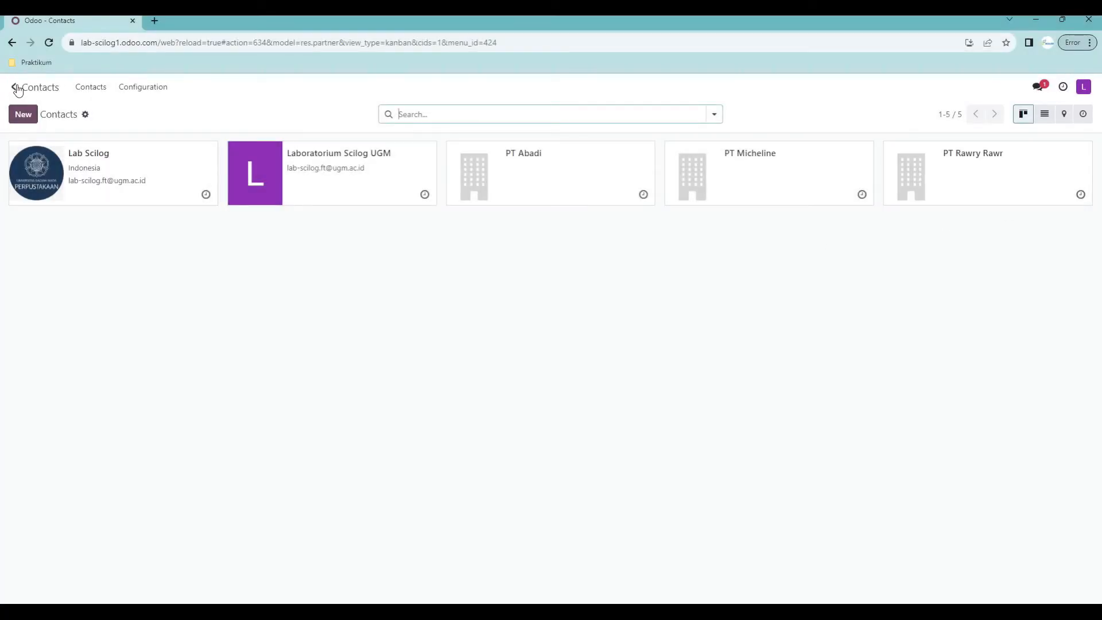
# Step: Switch to the Inventory app and create a new product named "Body" in its product list
pyautogui.click(16, 88)
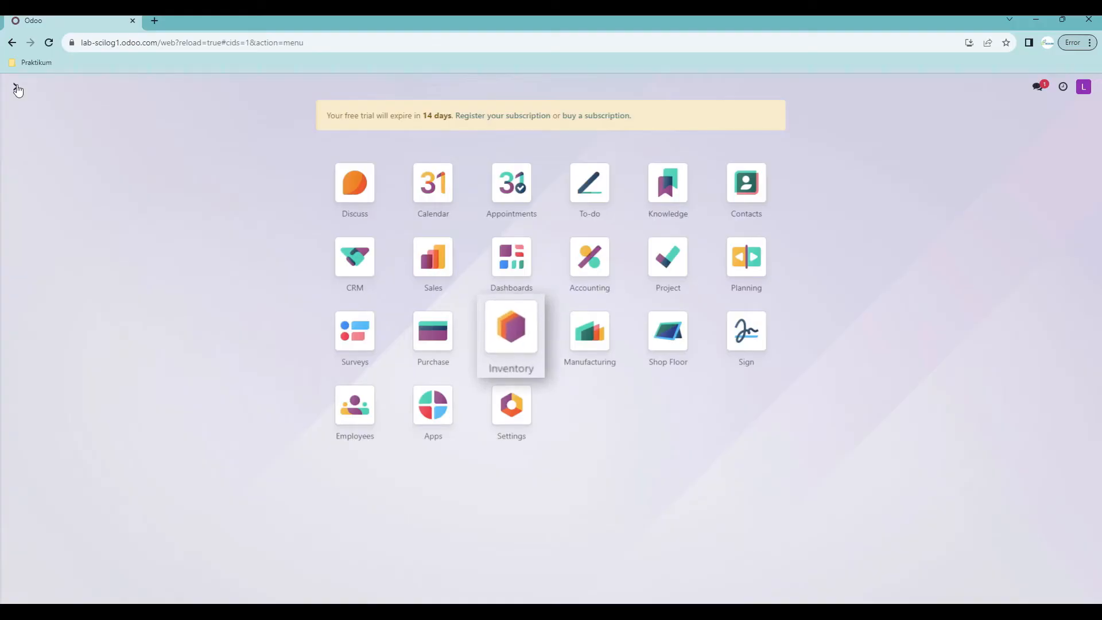
pyautogui.click(518, 347)
pyautogui.click(300, 138)
pyautogui.click(313, 173)
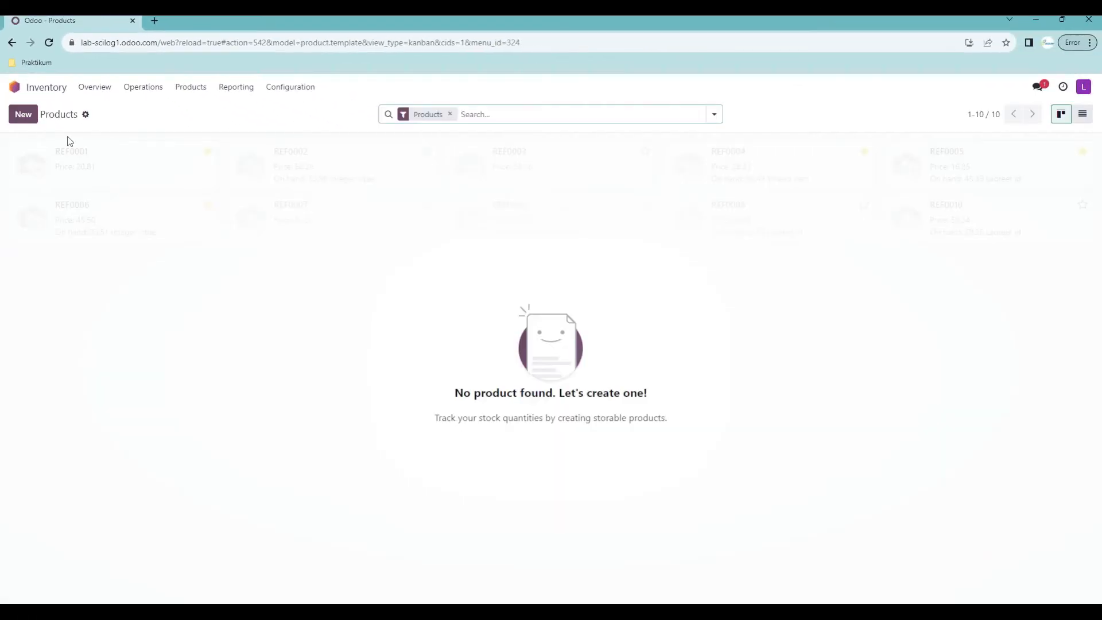
pyautogui.click(26, 122)
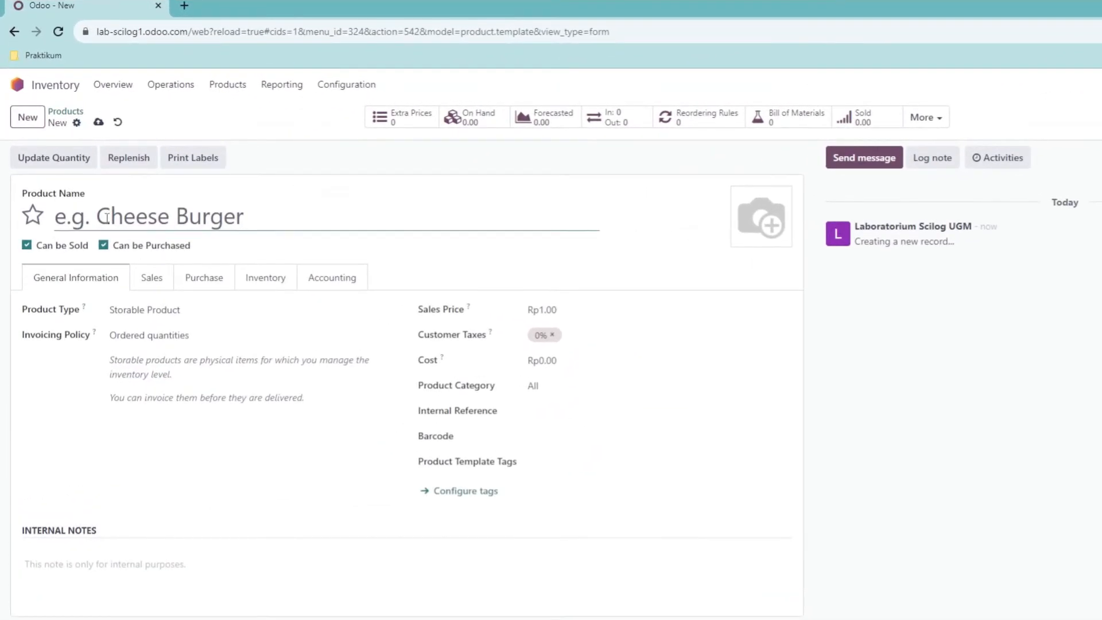
pyautogui.write('Body')
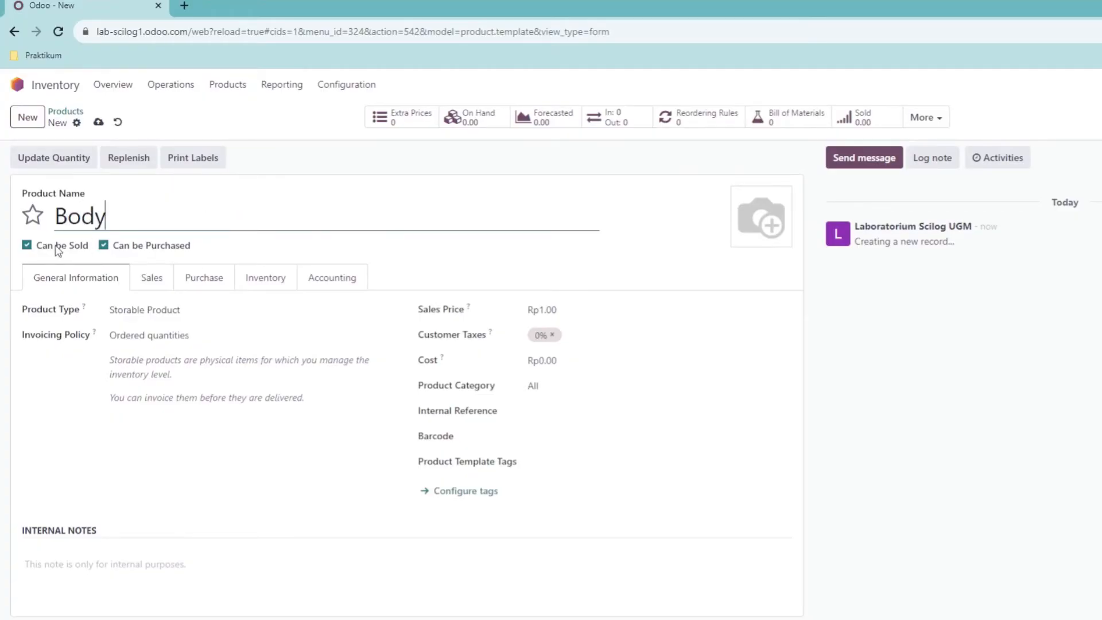
# Step: Make the Body product not sellable, and set its sales price to 0 and its cost to 2000
pyautogui.click(27, 246)
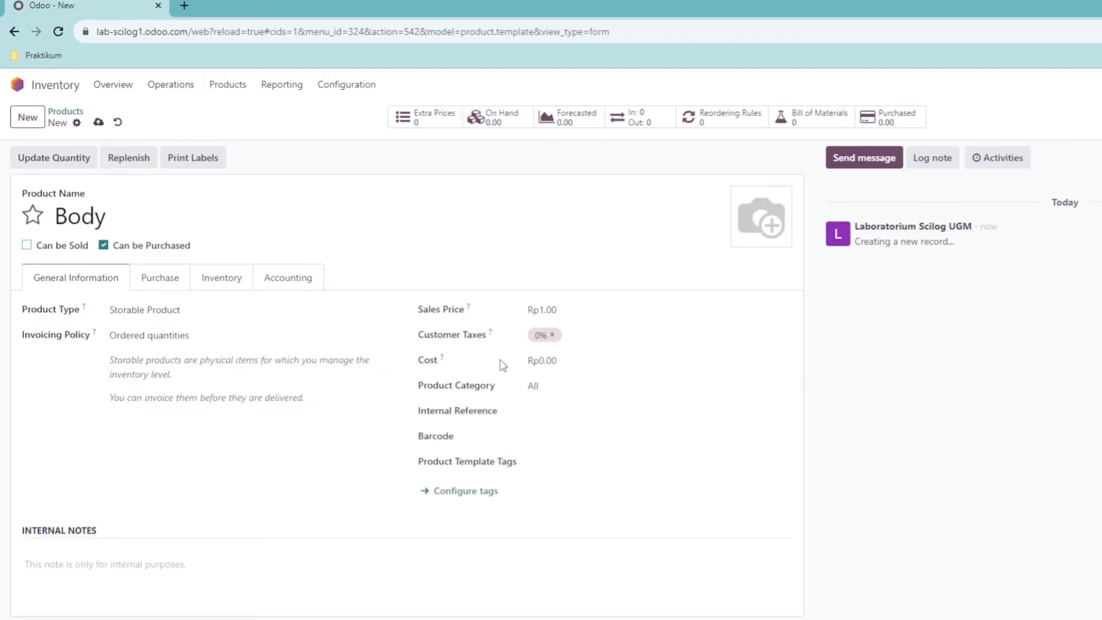
pyautogui.click(558, 313)
pyautogui.write('0')
pyautogui.click(568, 360)
pyautogui.write('2000')
# Step: Add PT Rawry Rawr as the Body product's vendor with a price of 200000
pyautogui.click(215, 283)
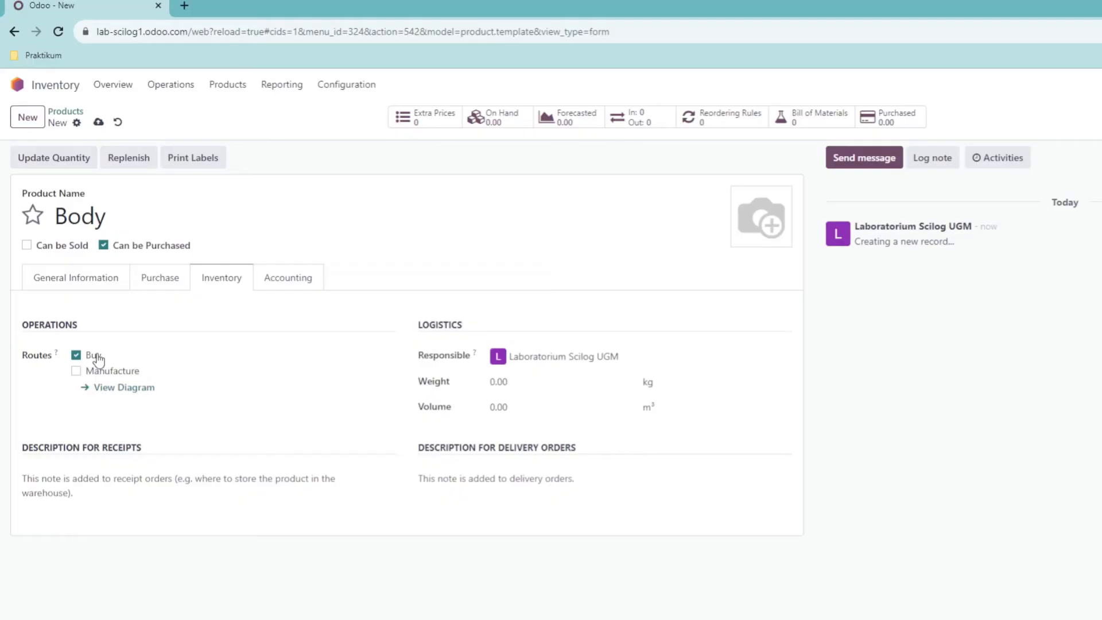
pyautogui.click(163, 282)
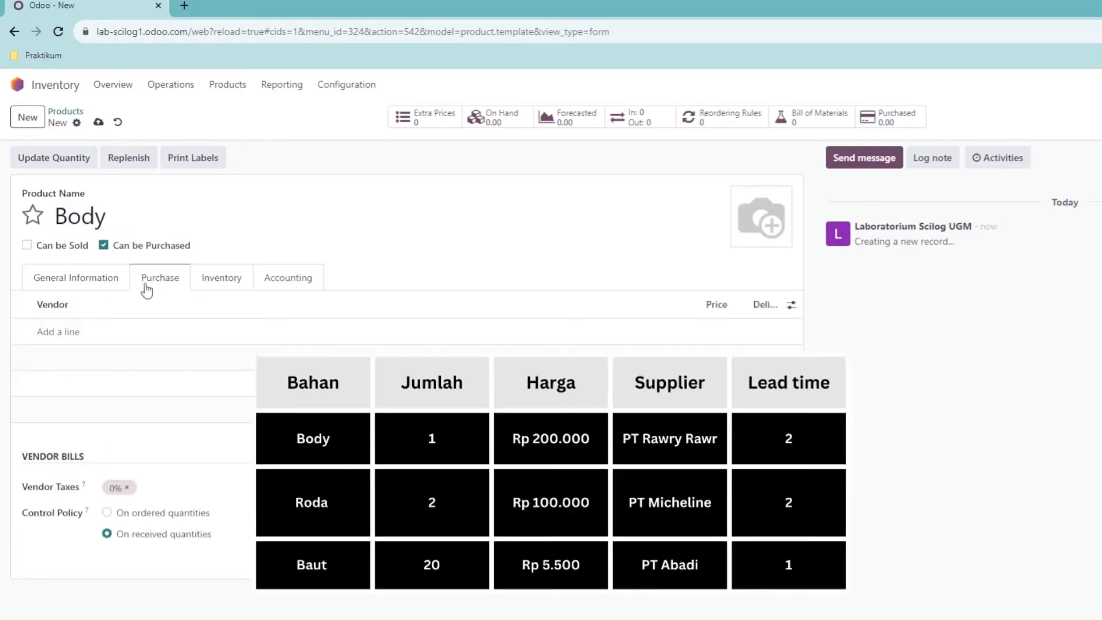
pyautogui.click(58, 332)
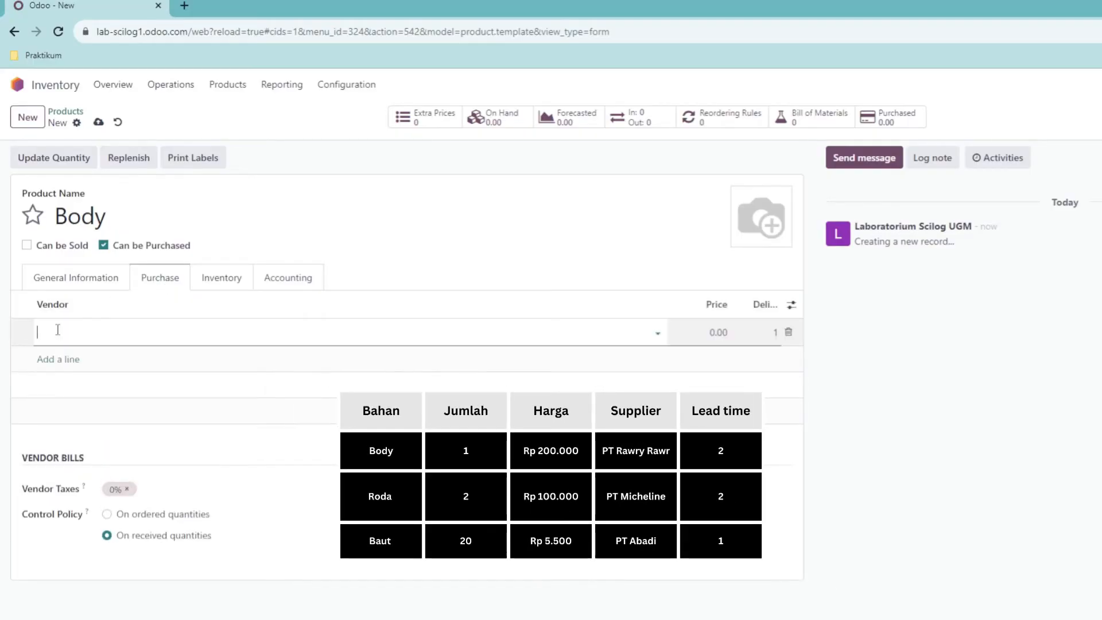
pyautogui.click(658, 333)
pyautogui.click(103, 431)
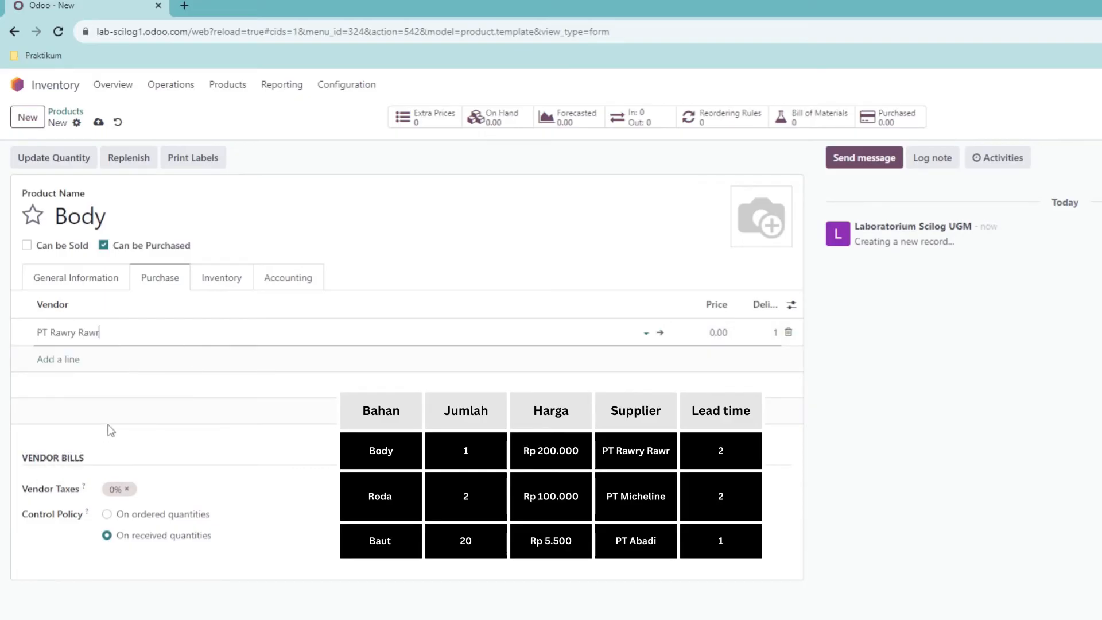
pyautogui.click(715, 332)
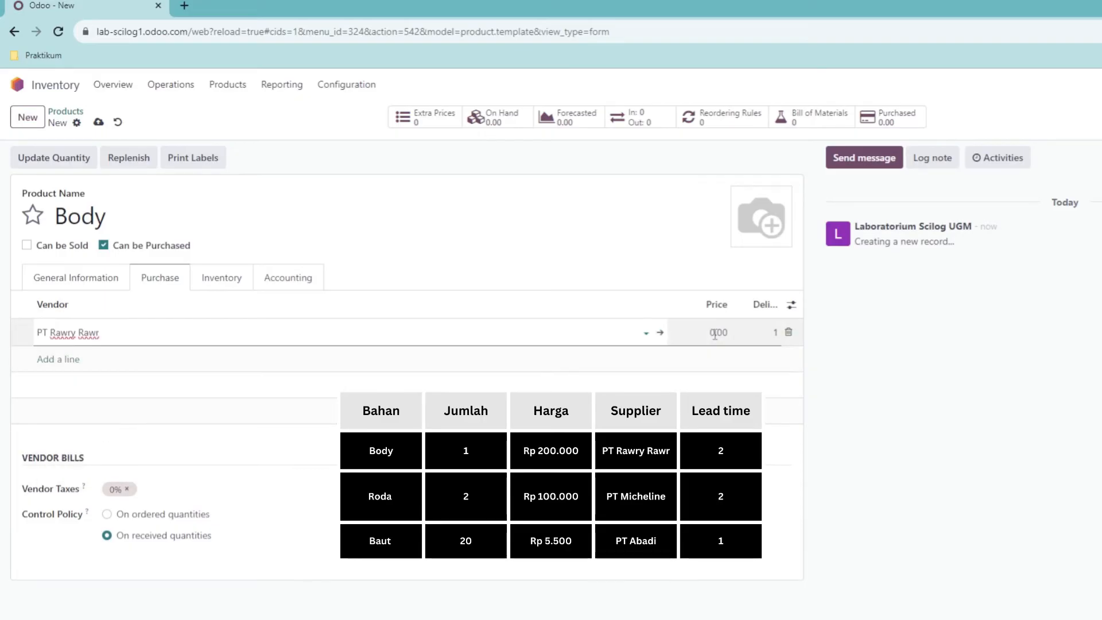
pyautogui.write('200000')
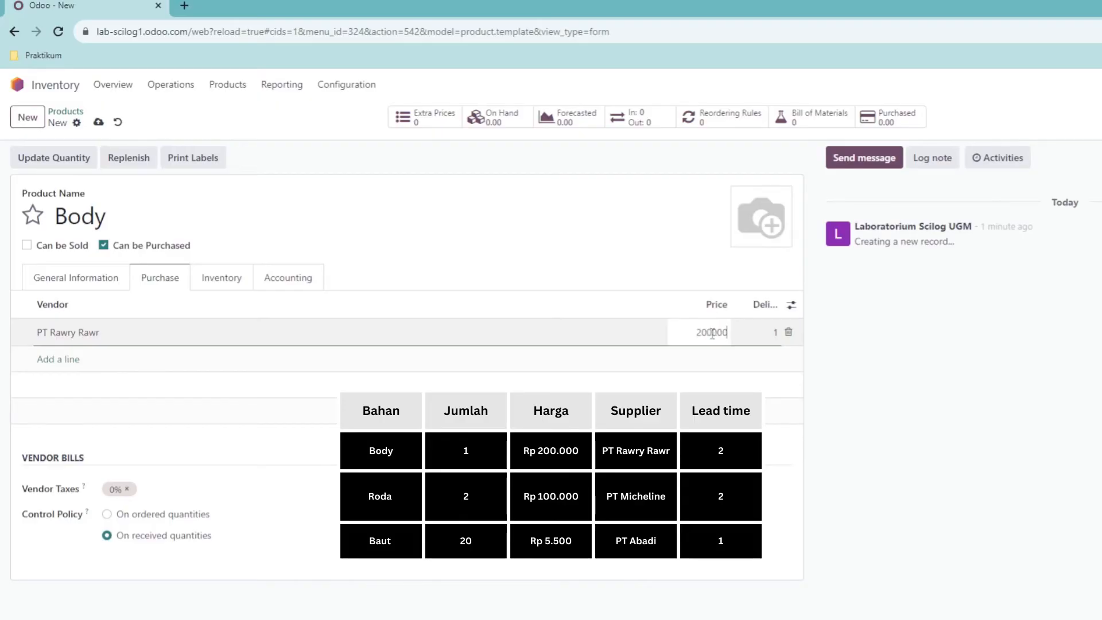
# Step: Widen the delivery lead time column in the vendor list and set PT Rawry Rawr's lead time to 2
pyautogui.moveTo(721, 305); pyautogui.dragTo(776, 305)
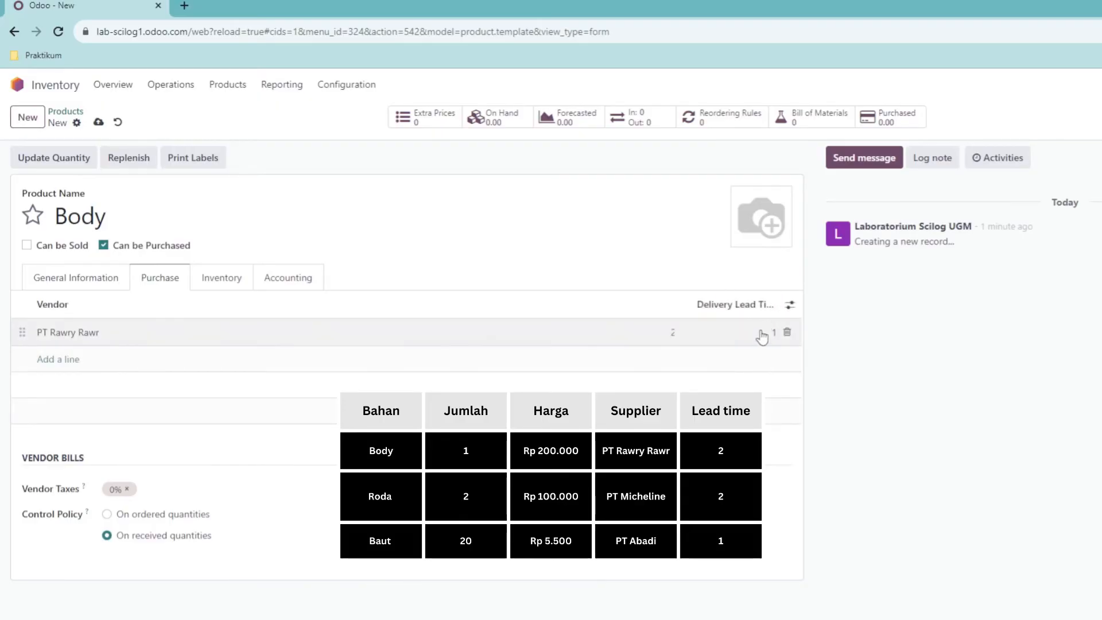
pyautogui.click(761, 332)
pyautogui.write('2')
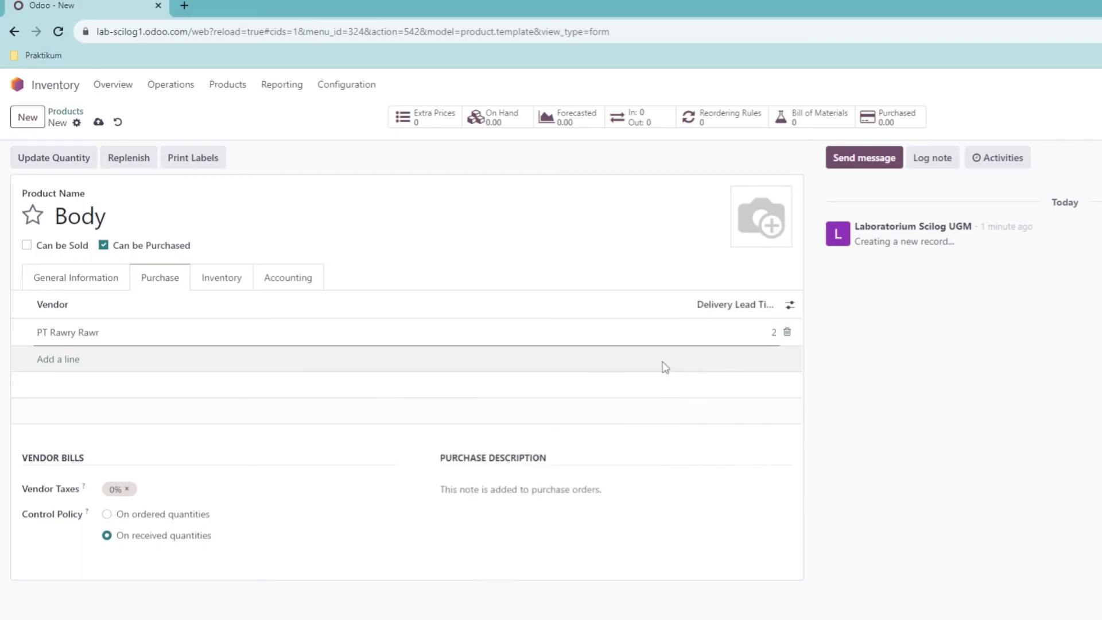
# Step: Enter "Scilog_Expense" as the Body product's expense account and open the full creation form for that new account
pyautogui.click(278, 285)
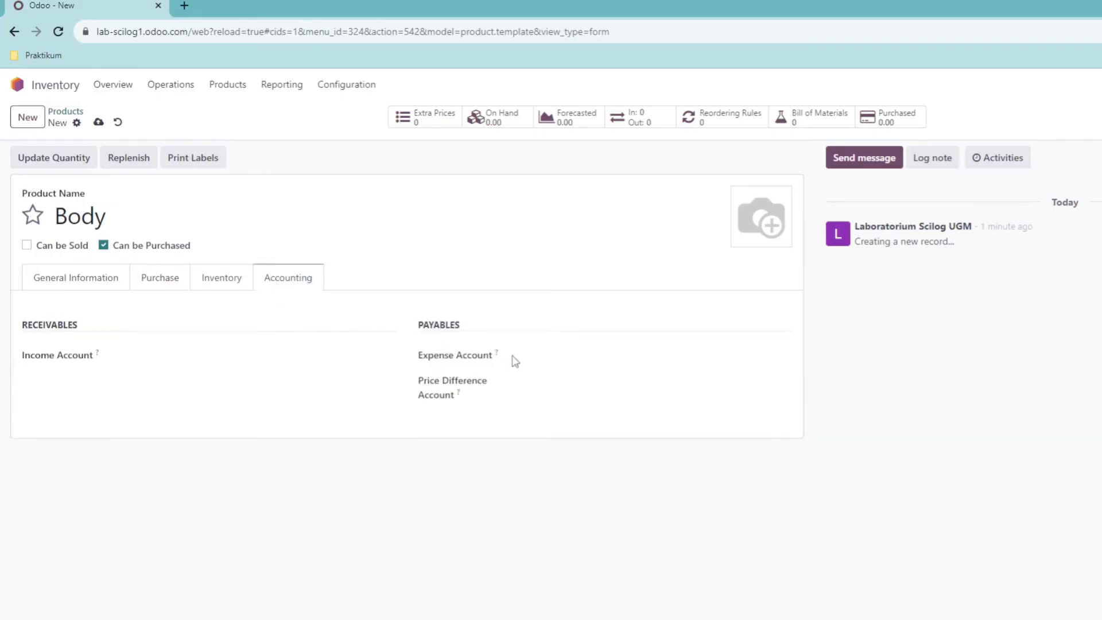
pyautogui.click(553, 357)
pyautogui.write('S')
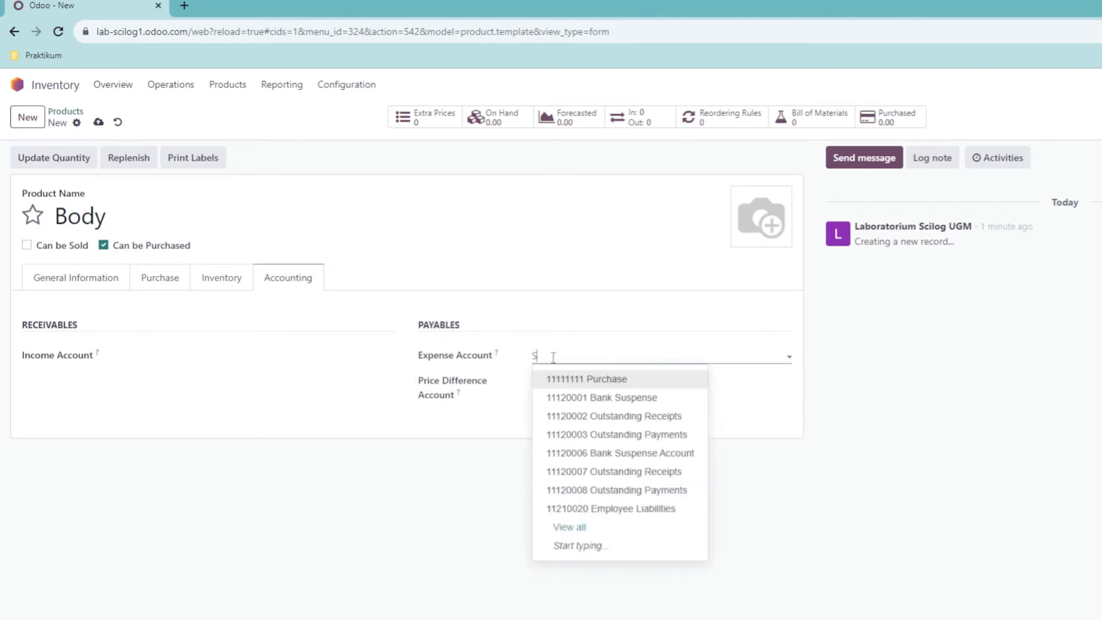
pyautogui.write('cilog_Expense')
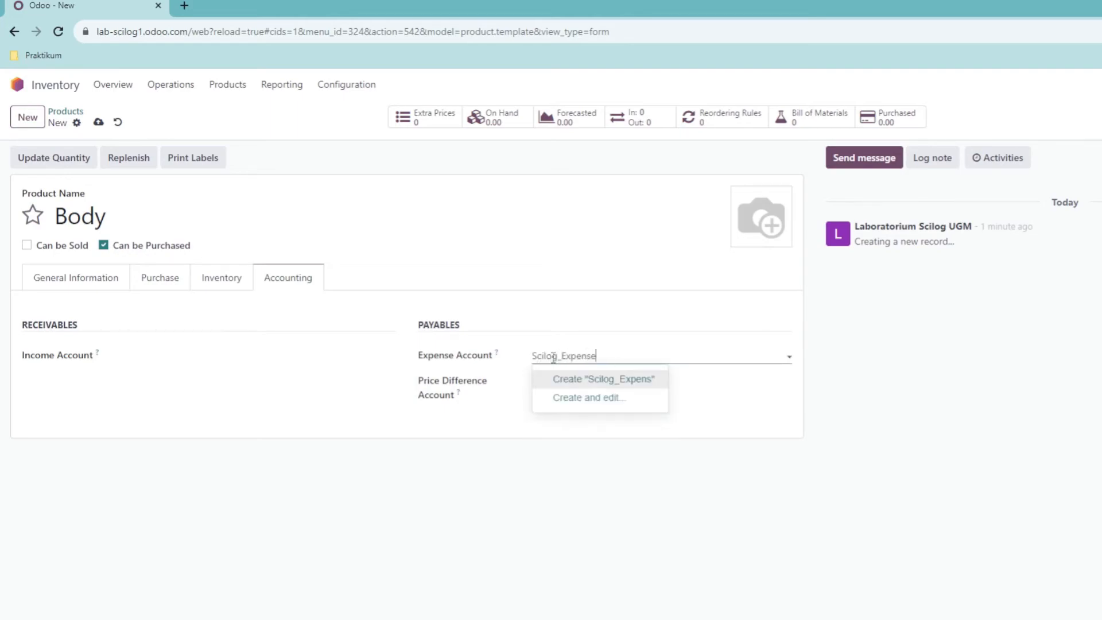
pyautogui.click(586, 398)
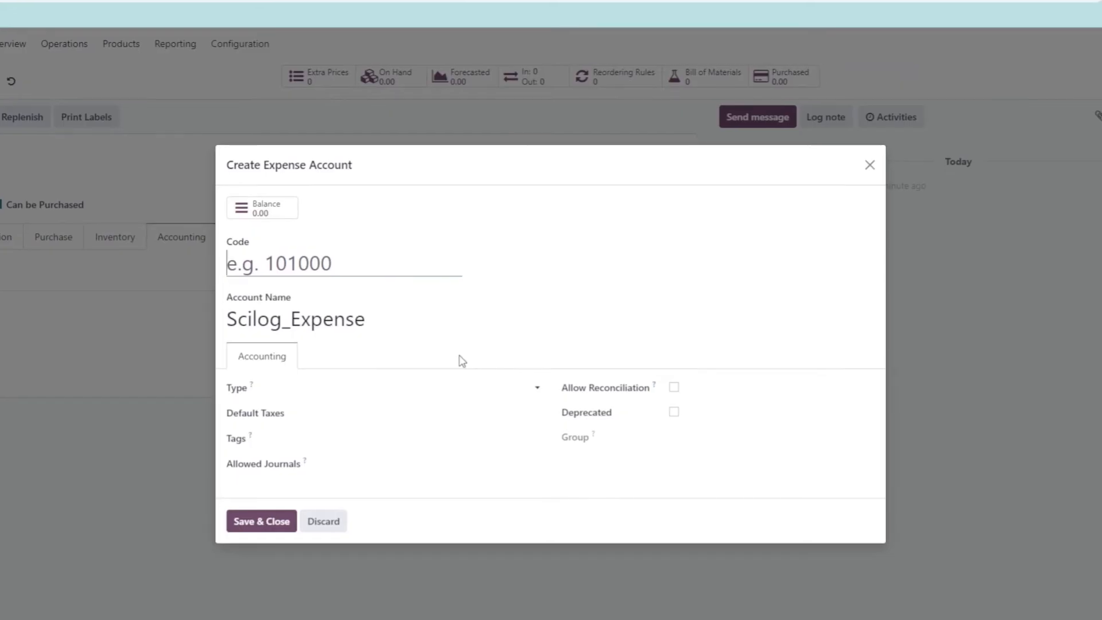
# Step: Give the Scilog_Expense account the code SC005 and the type Expenses, then save the account and the Body product
pyautogui.write('SC005')
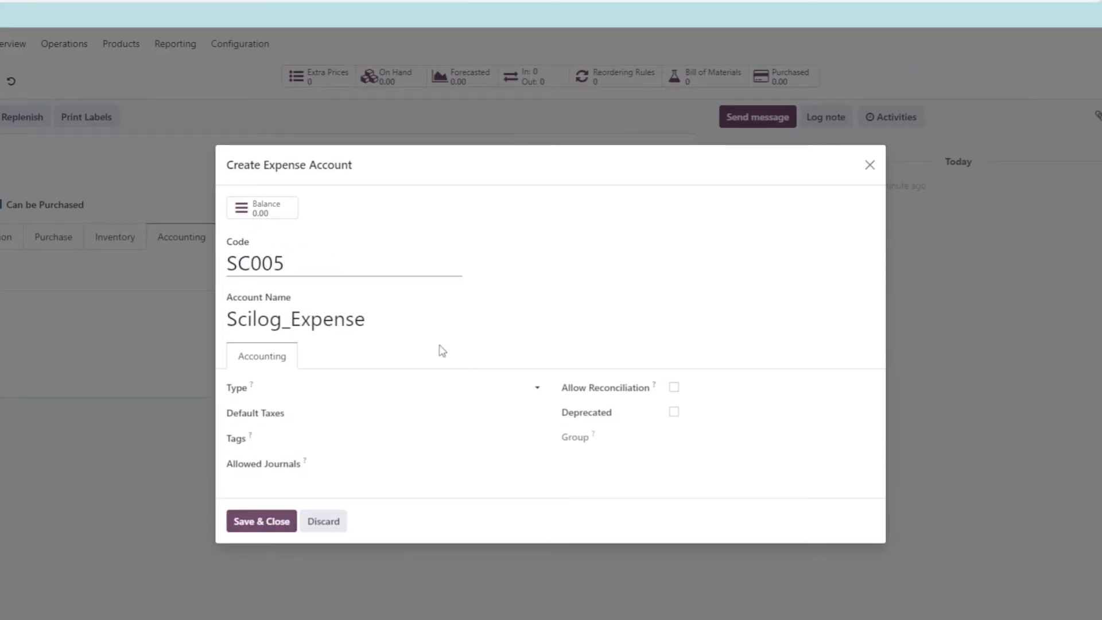
pyautogui.click(433, 388)
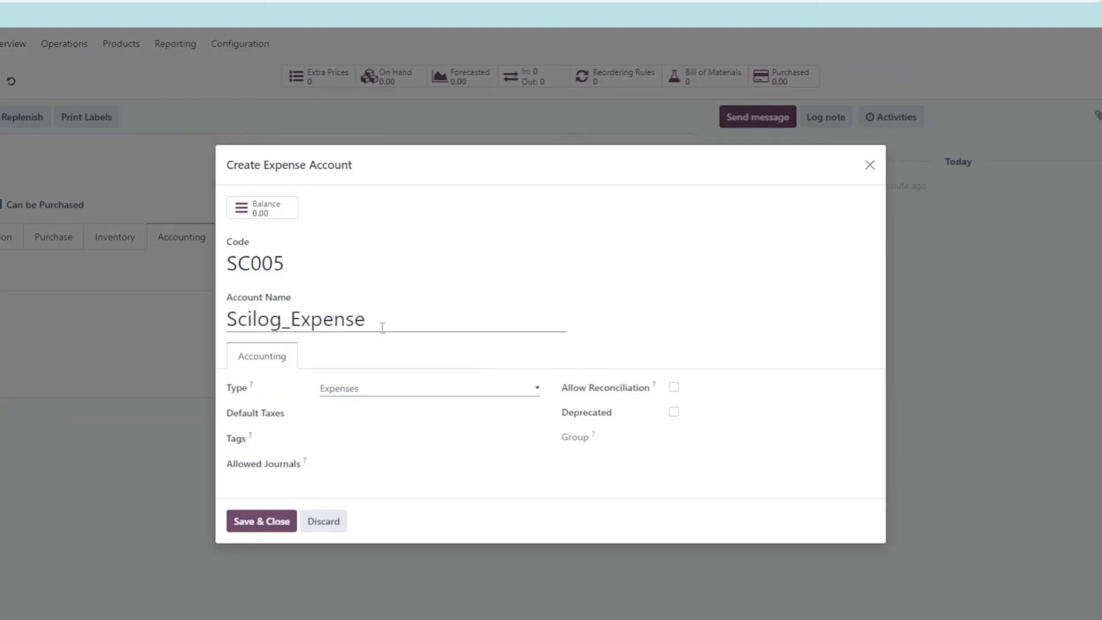
pyautogui.click(259, 522)
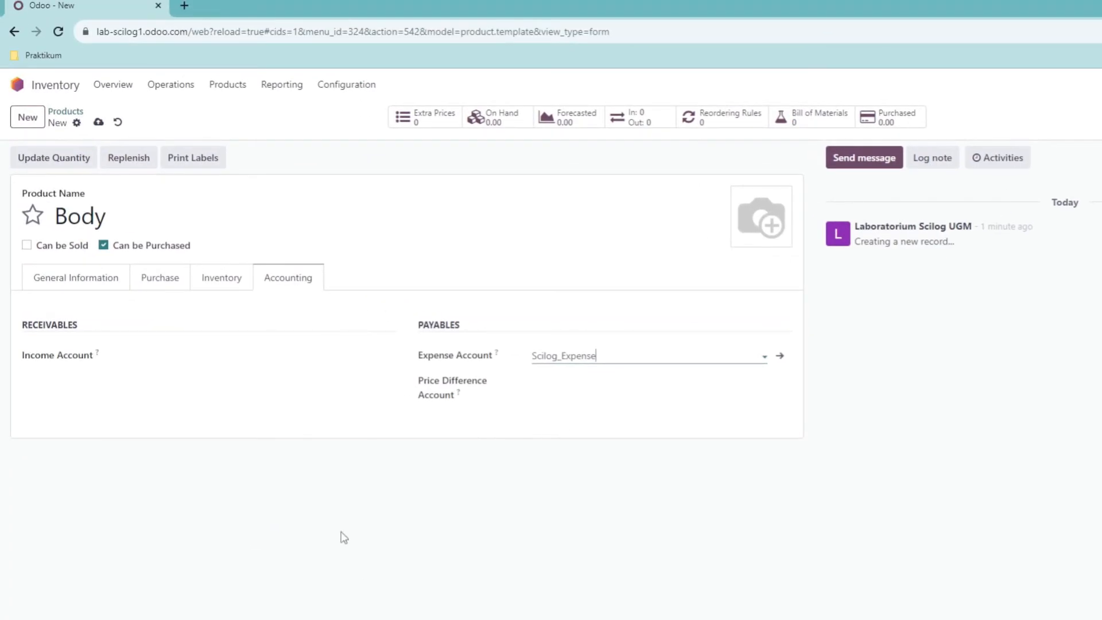
pyautogui.click(99, 122)
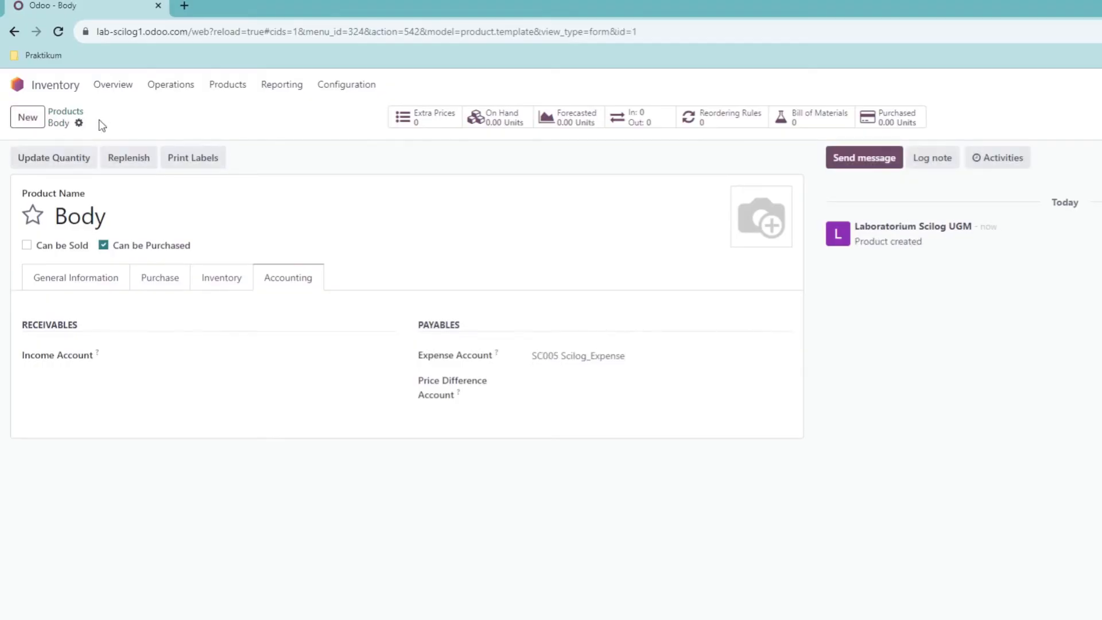
# Step: Create a new product named "Push Bike", make it not purchasable, and set its sales price to 600000
pyautogui.click(34, 121)
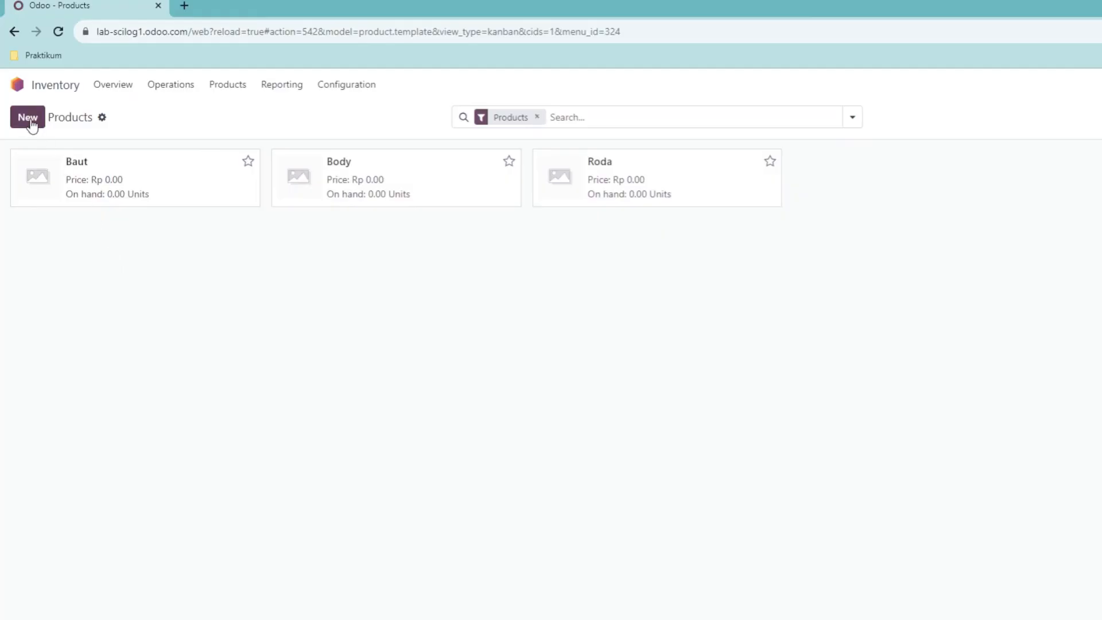
pyautogui.click(29, 119)
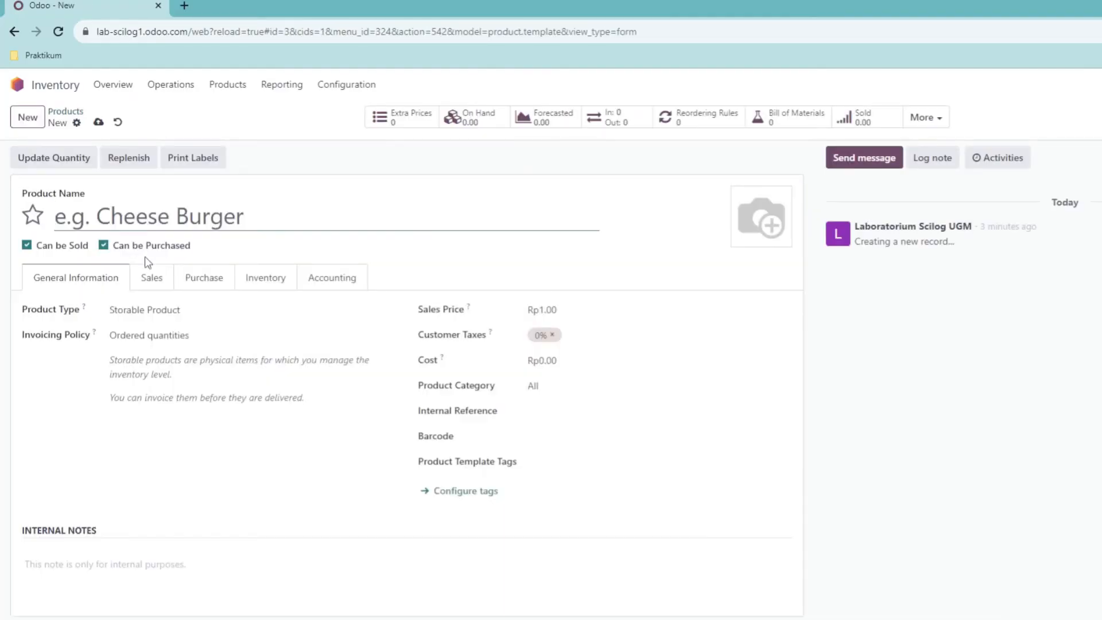
pyautogui.write('Push Bike')
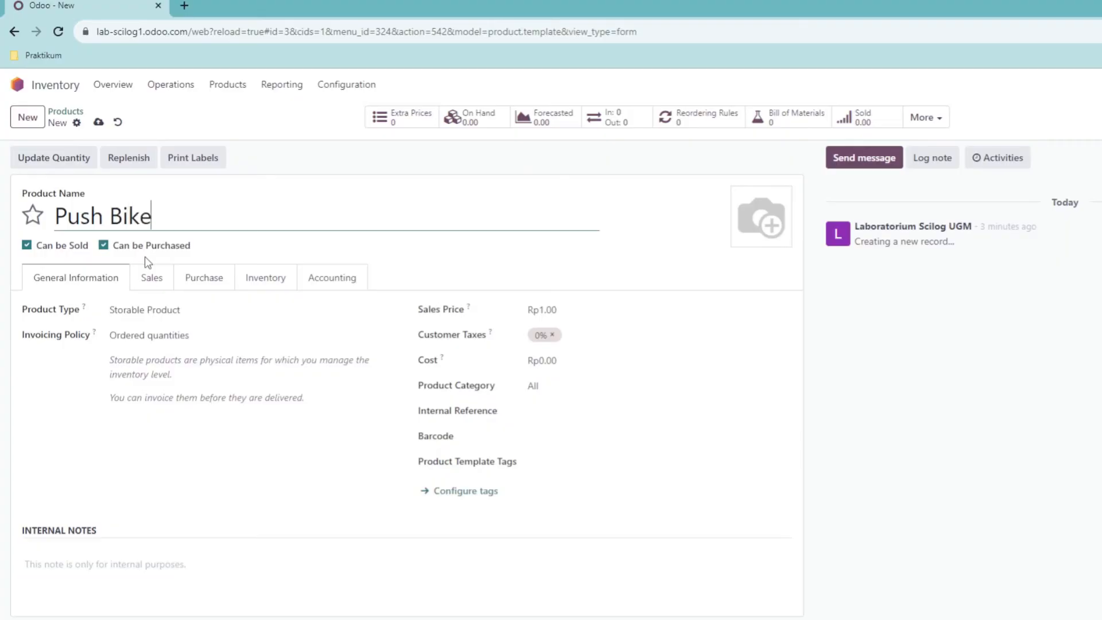
pyautogui.click(105, 246)
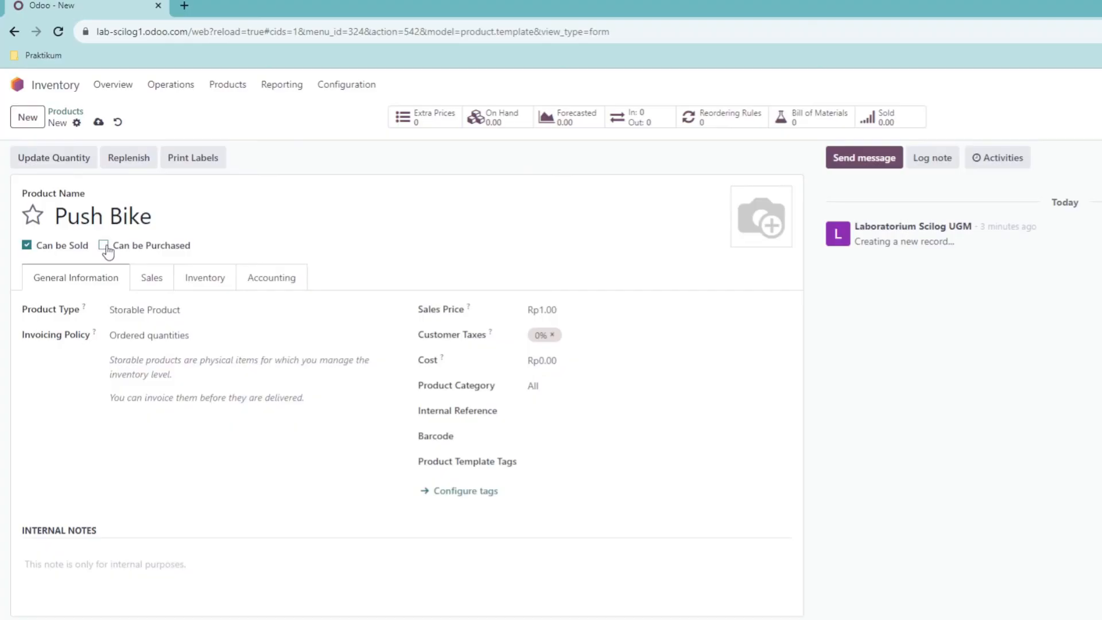
pyautogui.click(562, 312)
pyautogui.write('600000')
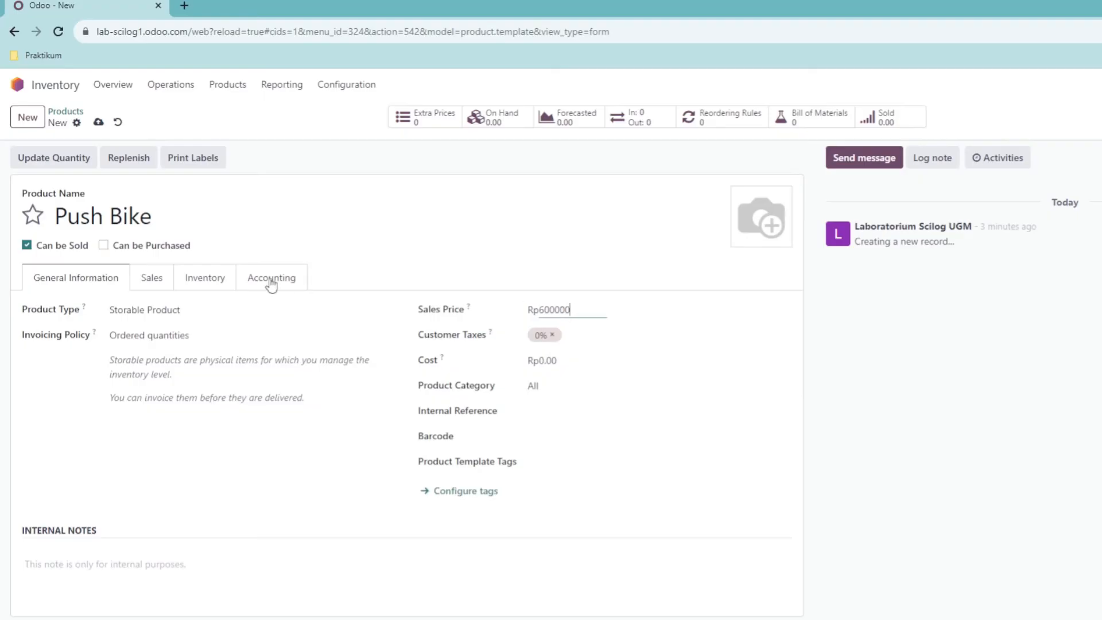
# Step: Change the Push Bike's inventory route from Buy to Manufacture
pyautogui.click(161, 278)
pyautogui.click(204, 279)
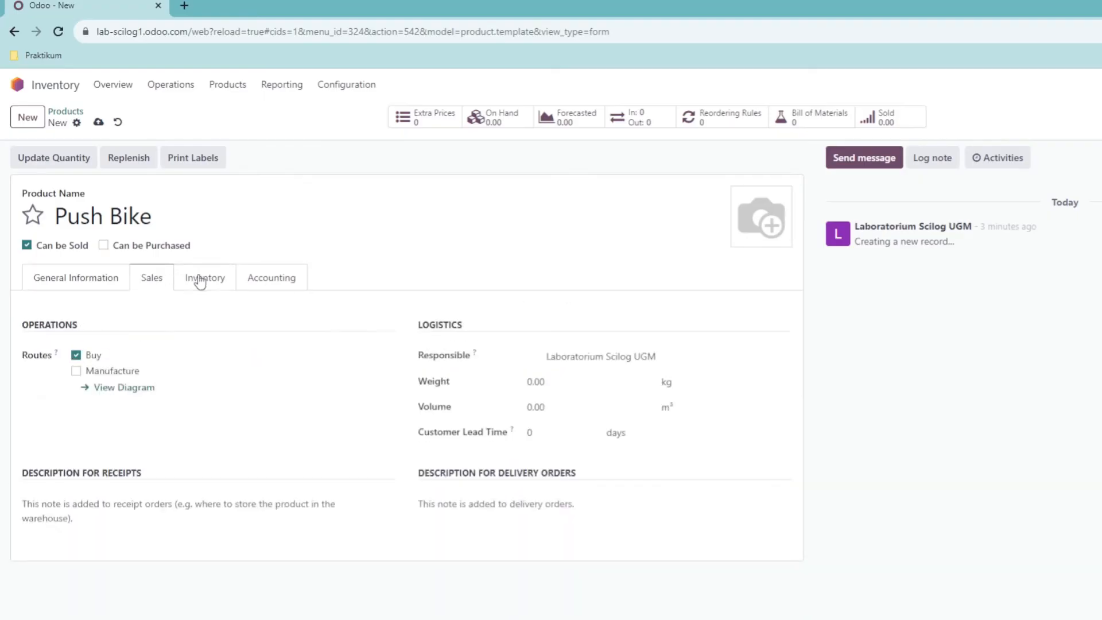
pyautogui.click(87, 358)
pyautogui.click(82, 373)
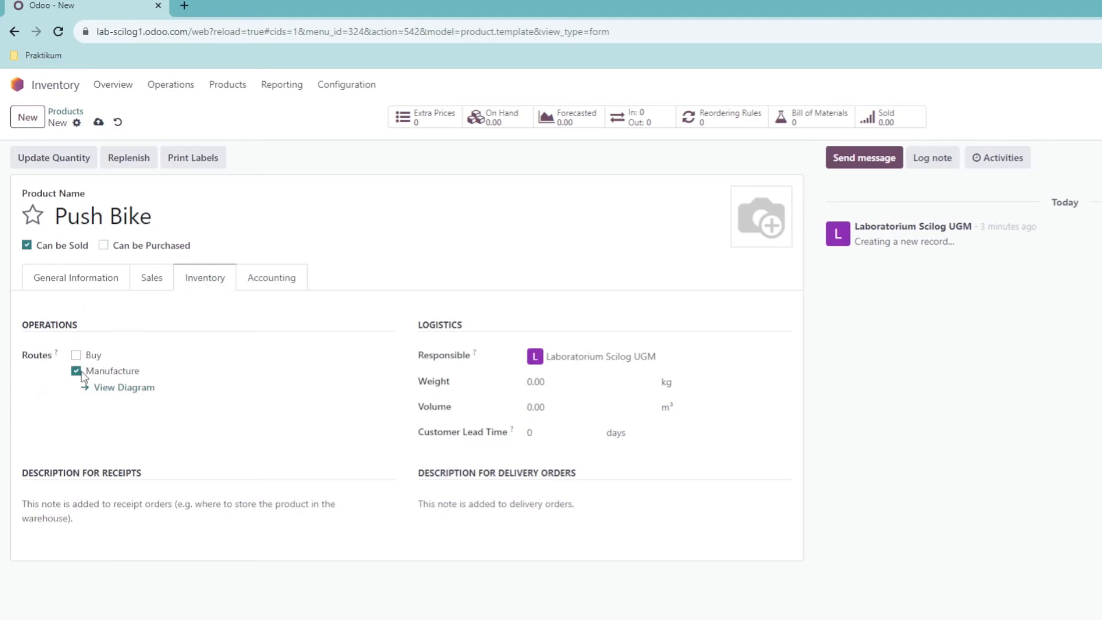
# Step: Enter "Scilog_Income" as the Push Bike's income account and open the full creation form for that new account
pyautogui.click(277, 279)
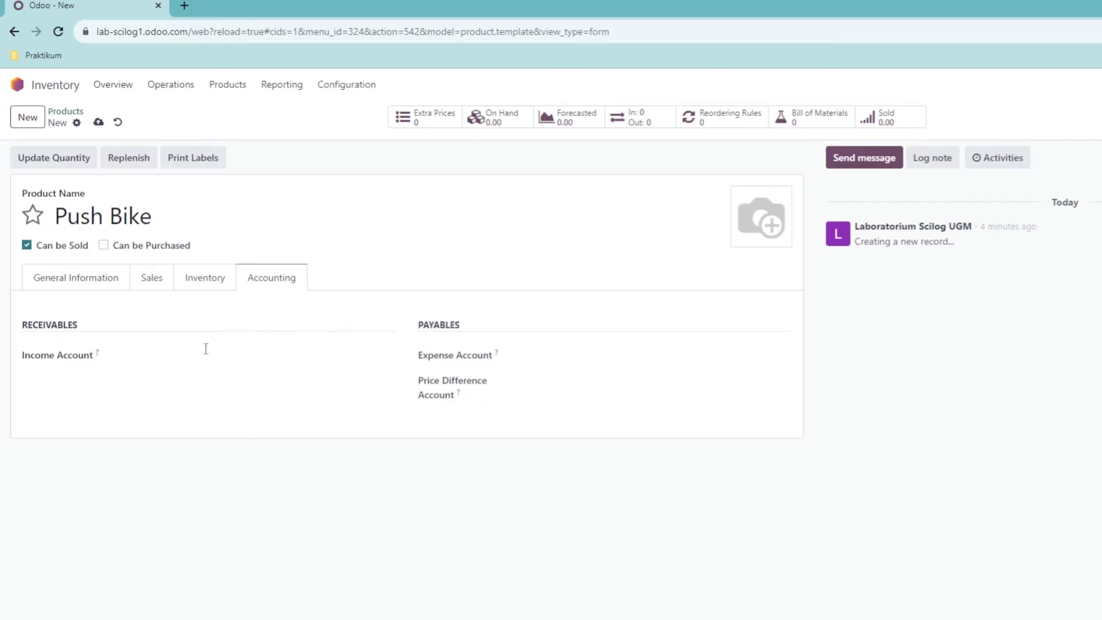
pyautogui.click(192, 359)
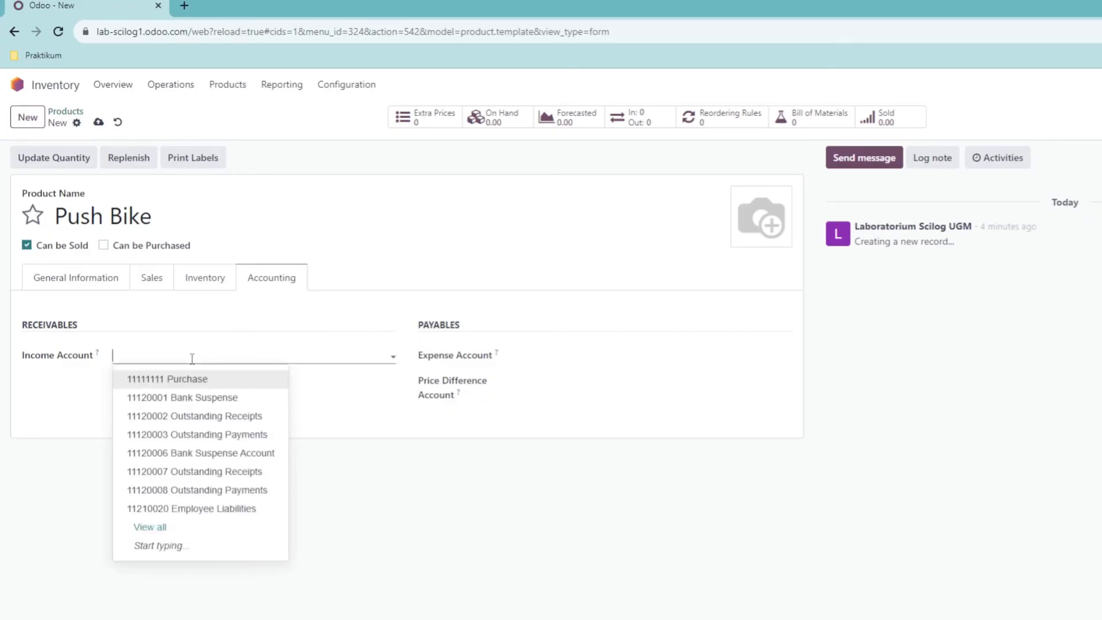
pyautogui.write('Scilo')
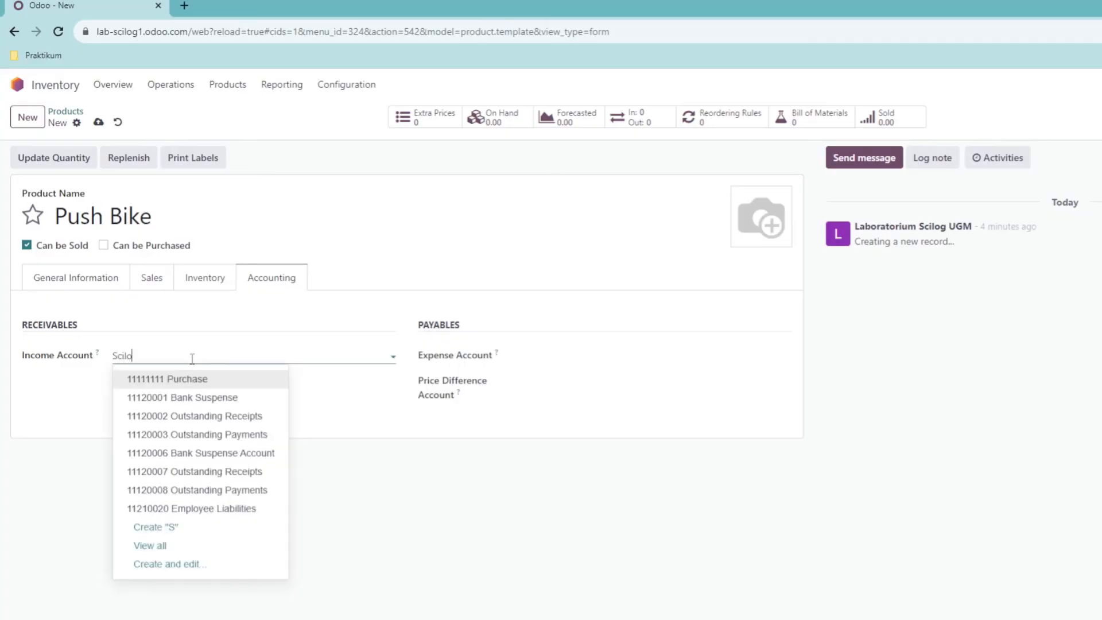
pyautogui.write('g_Income')
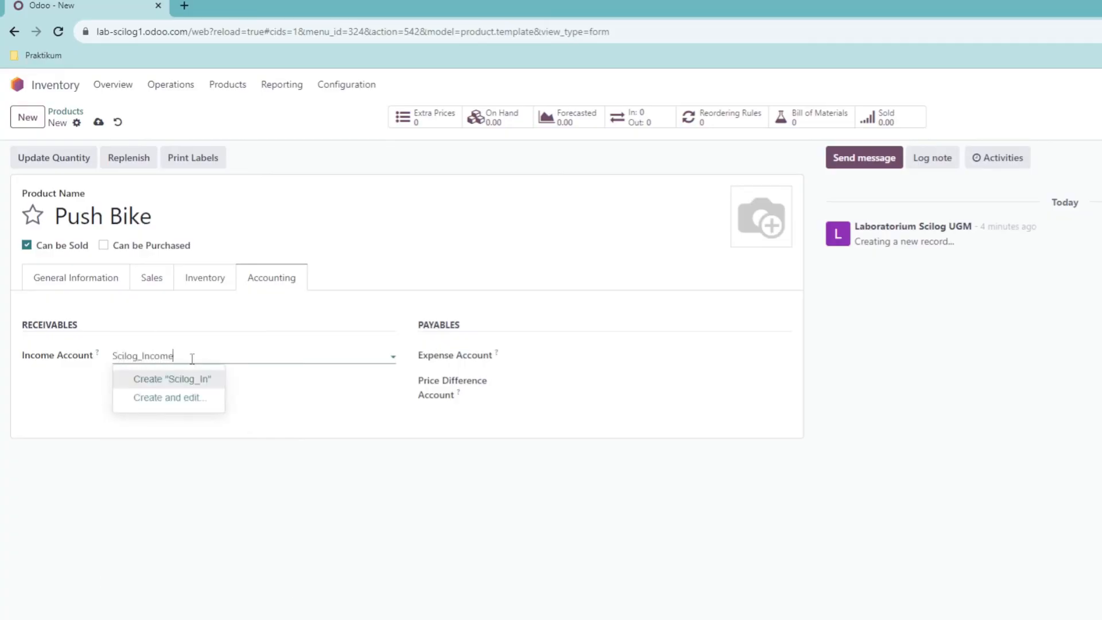
pyautogui.click(180, 398)
# Step: Give the Scilog_Income account the code SC006, choose its account type, and save the account
pyautogui.write('SC006')
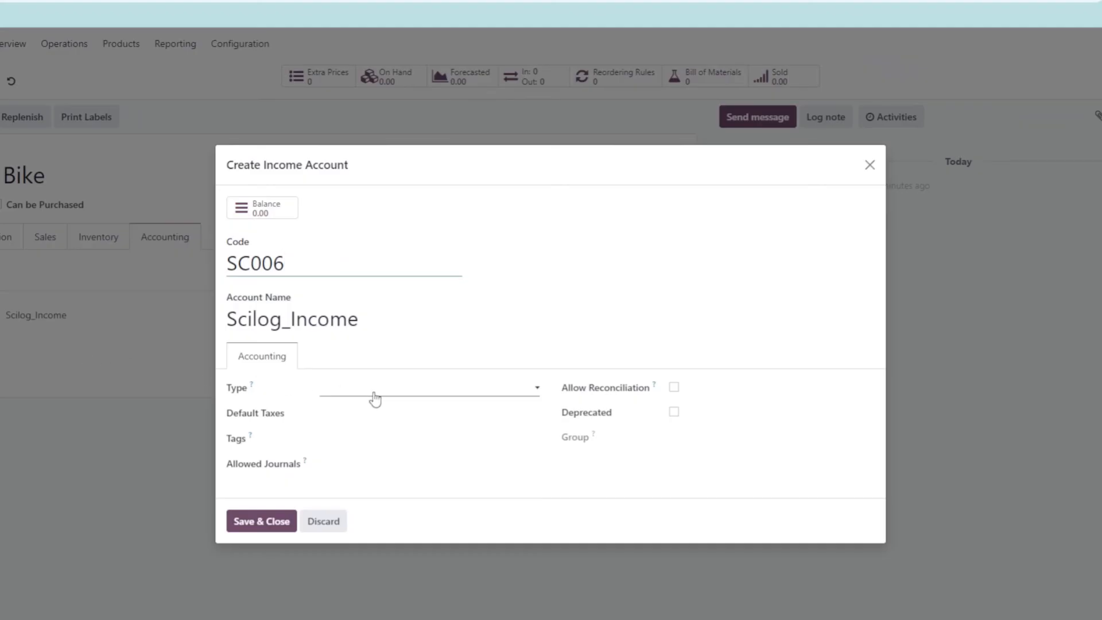
pyautogui.click(378, 391)
pyautogui.click(261, 521)
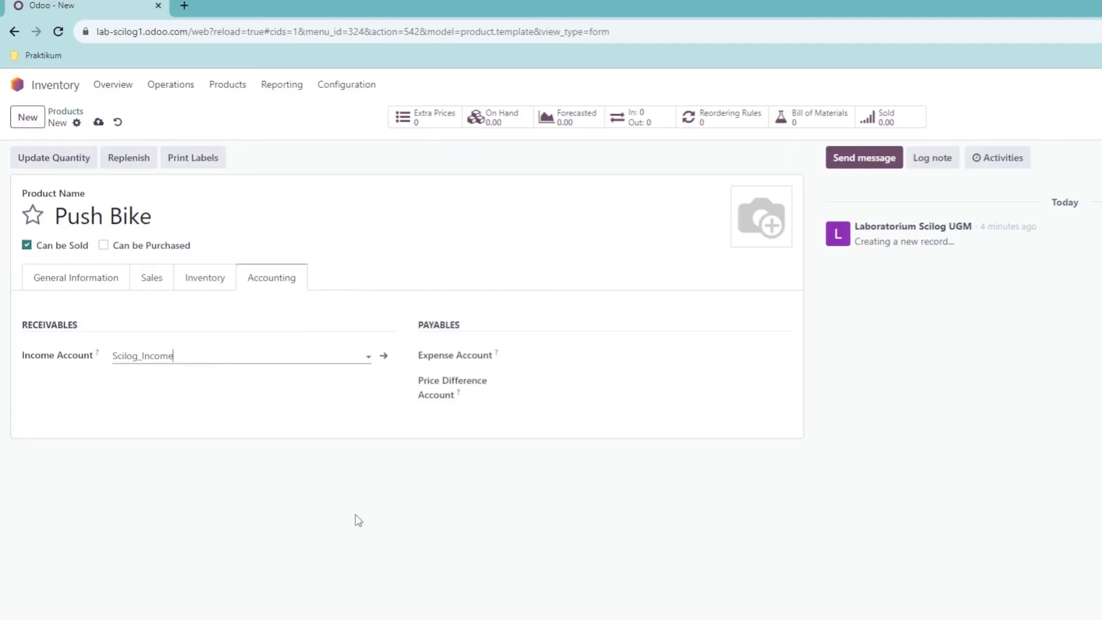
# Step: Create a new bill of materials for the Push Bike and add Body as a component with quantity 1
pyautogui.click(823, 110)
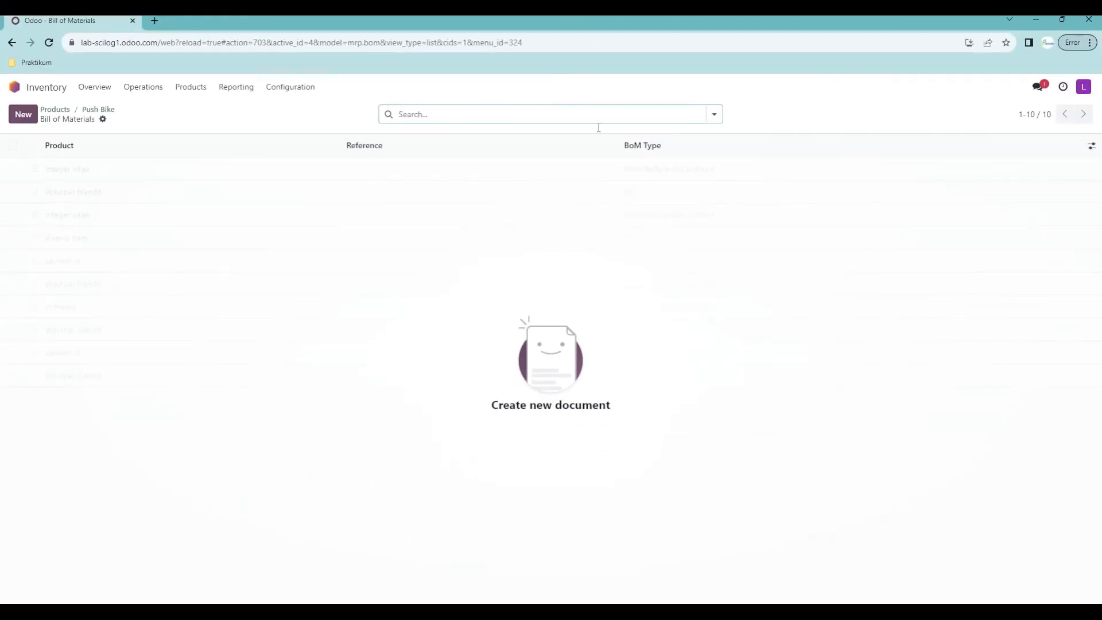
pyautogui.click(24, 117)
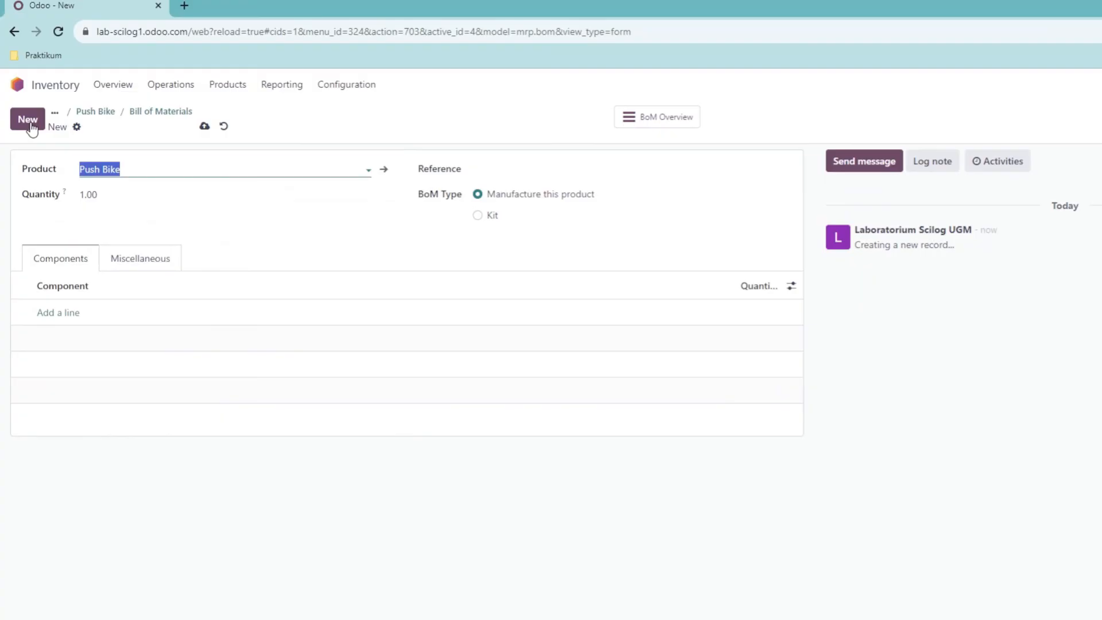
pyautogui.click(51, 314)
pyautogui.click(341, 313)
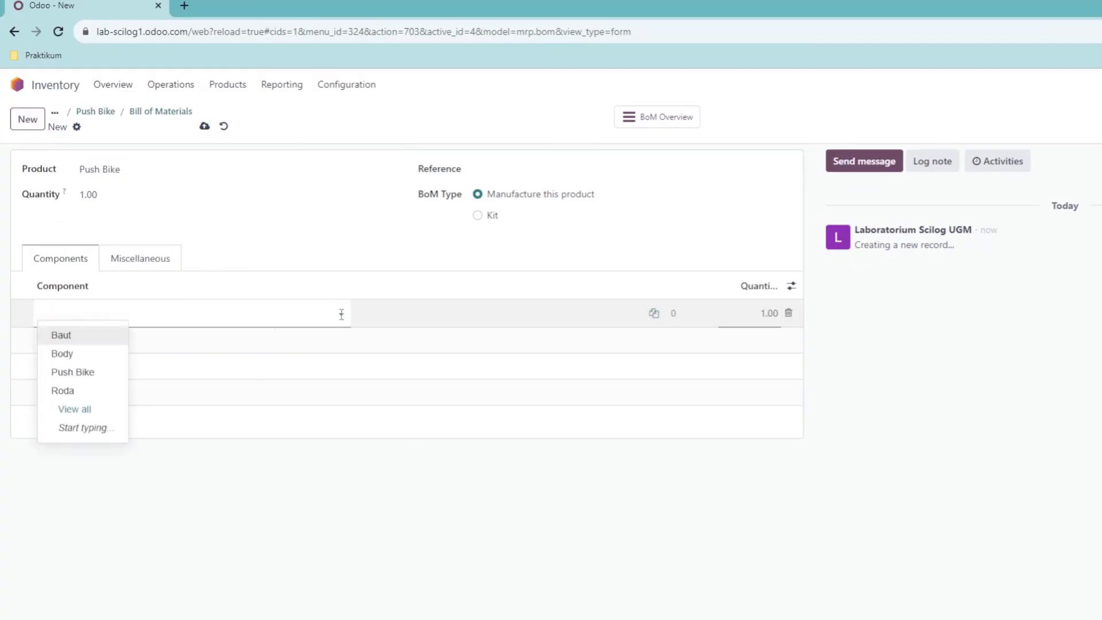
pyautogui.click(112, 360)
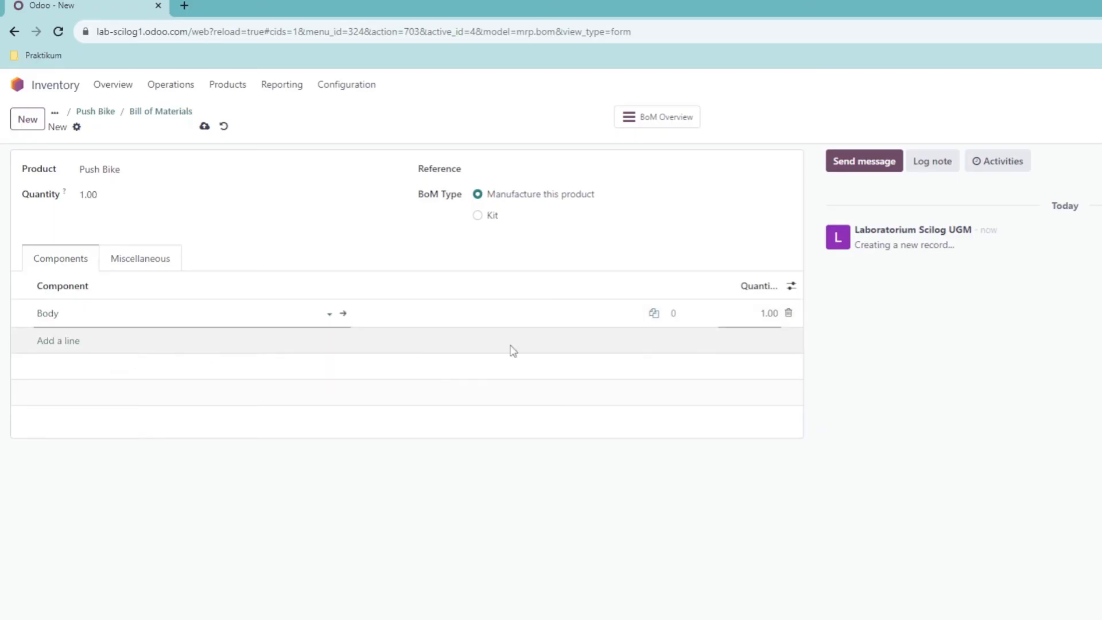
pyautogui.click(753, 315)
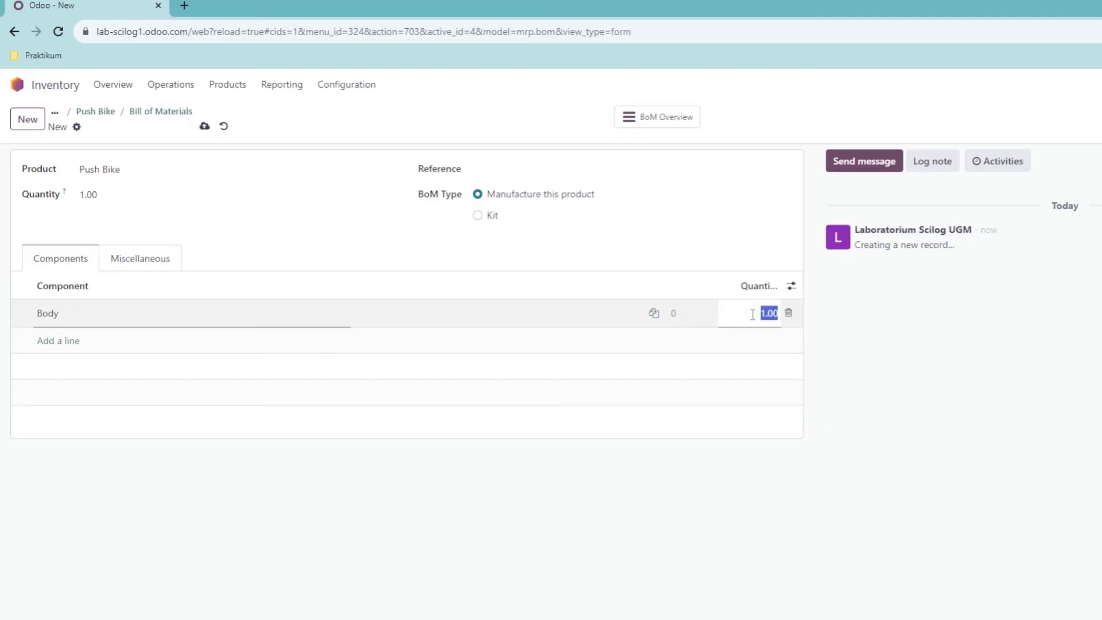
# Step: Add Roda as a component of the Push Bike's bill of materials with quantity 2
pyautogui.click(59, 341)
pyautogui.click(342, 341)
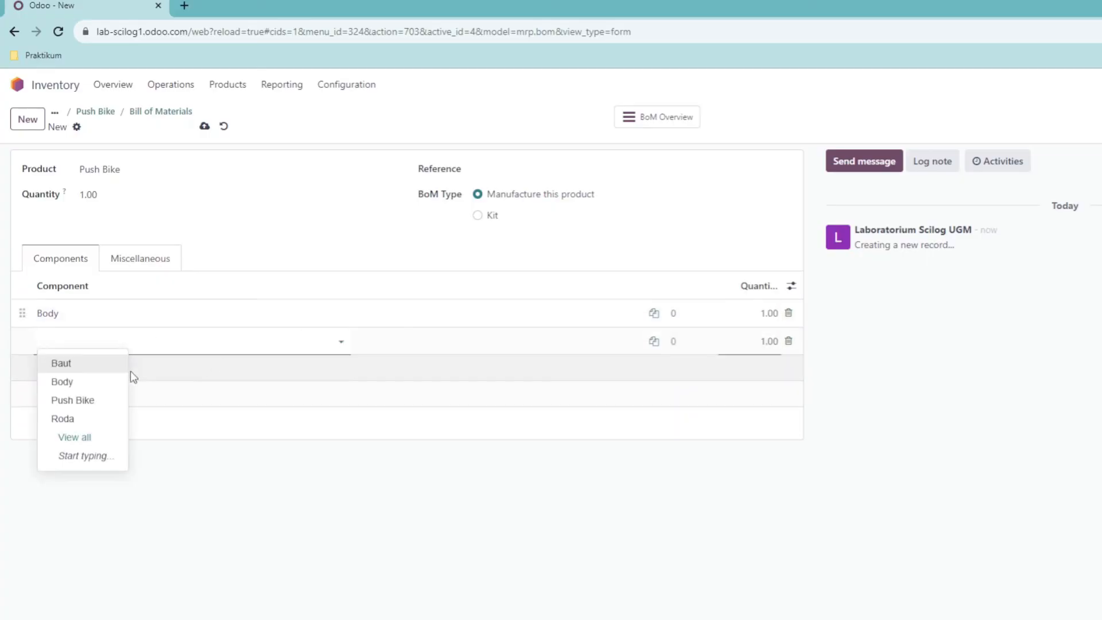
pyautogui.click(77, 418)
pyautogui.click(758, 341)
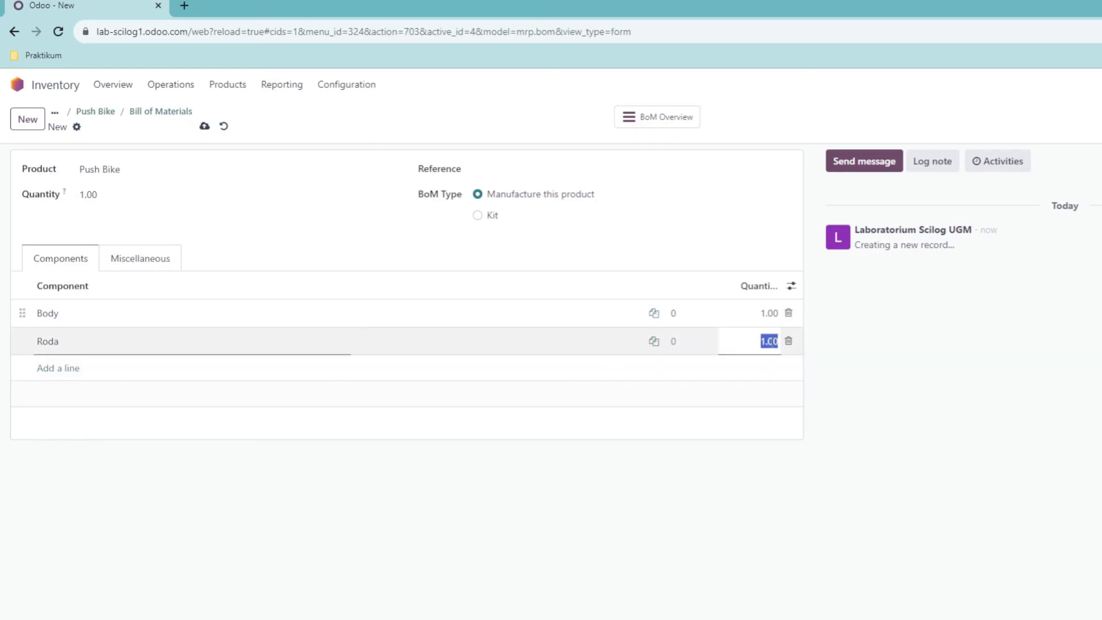
pyautogui.write('2')
# Step: Add Baut as a component with quantity 20 and save the Push Bike's bill of materials
pyautogui.click(72, 369)
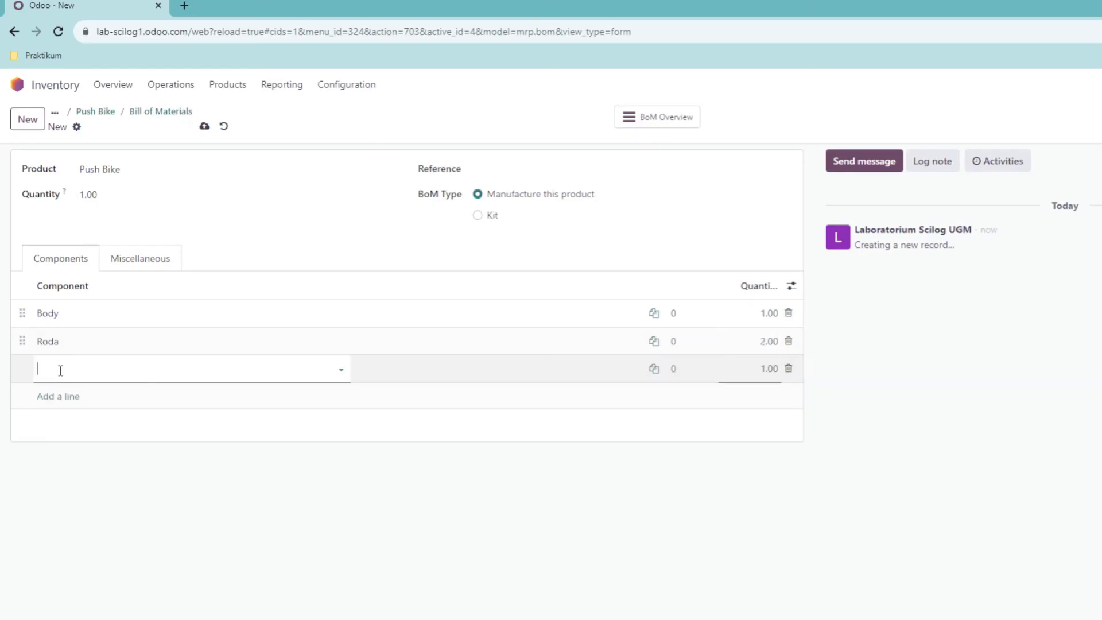
pyautogui.click(329, 369)
pyautogui.click(63, 388)
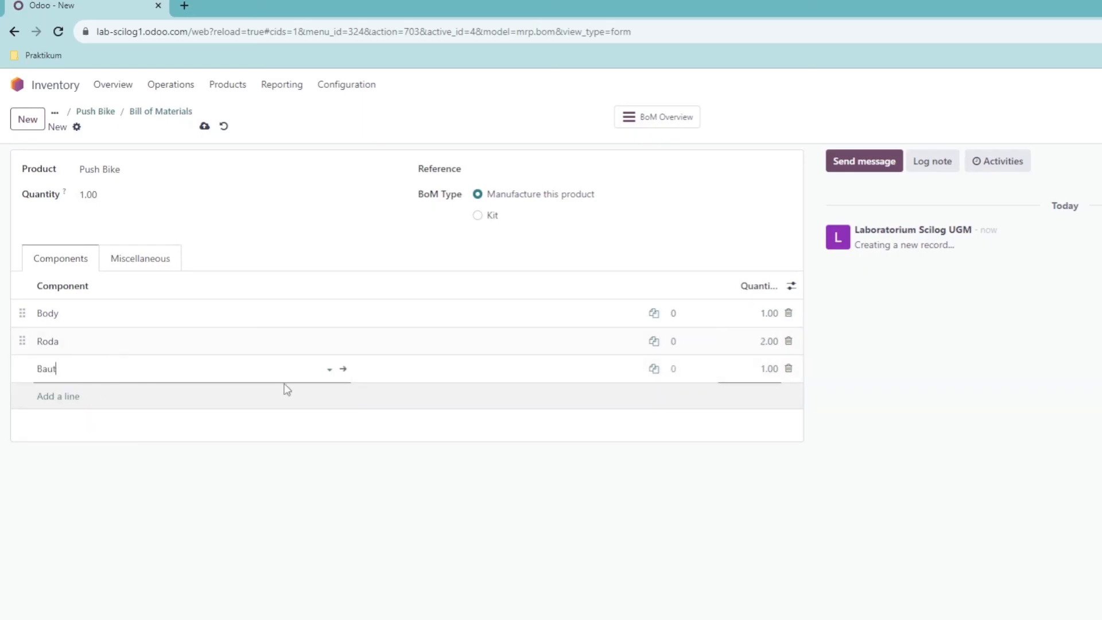
pyautogui.click(761, 370)
pyautogui.write('20')
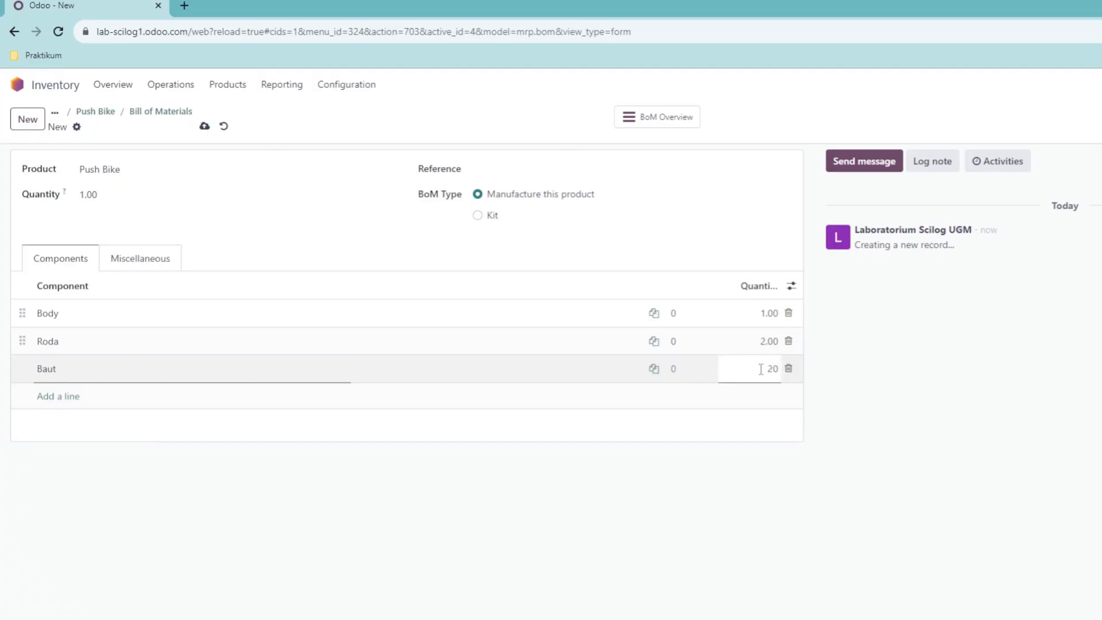
pyautogui.click(396, 437)
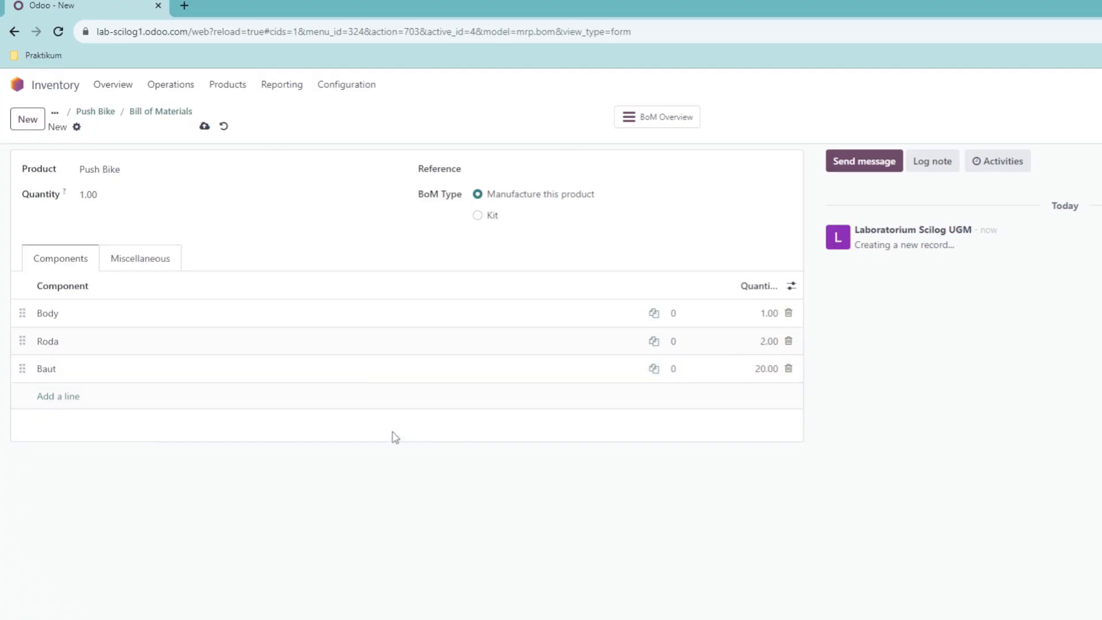
pyautogui.click(203, 127)
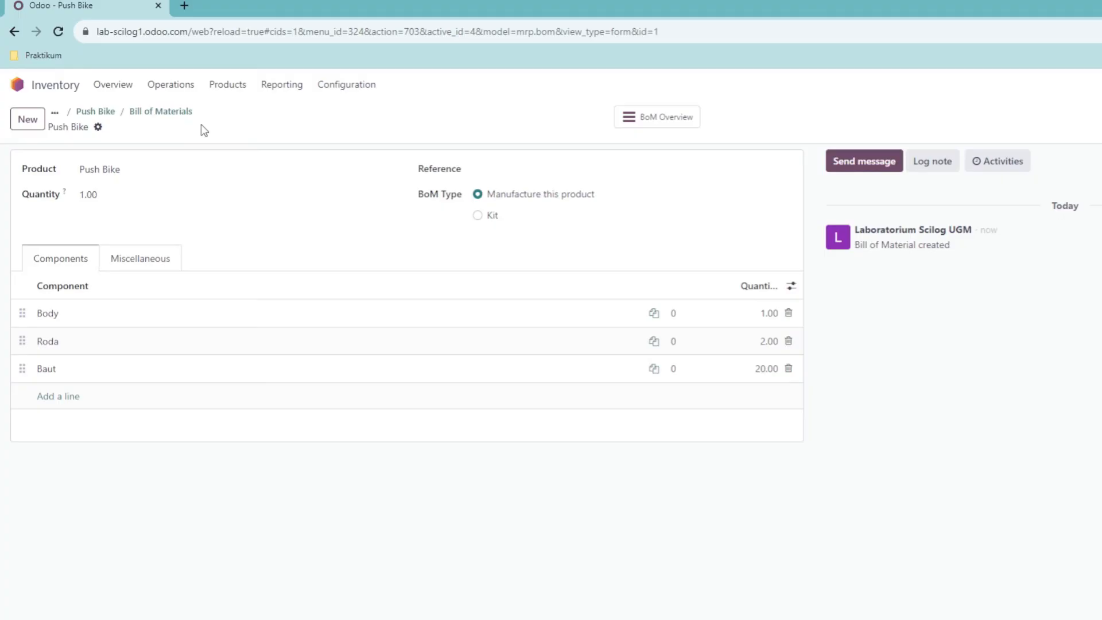
# Step: Leave the Inventory products and return to the overview of all installed apps
pyautogui.click(647, 122)
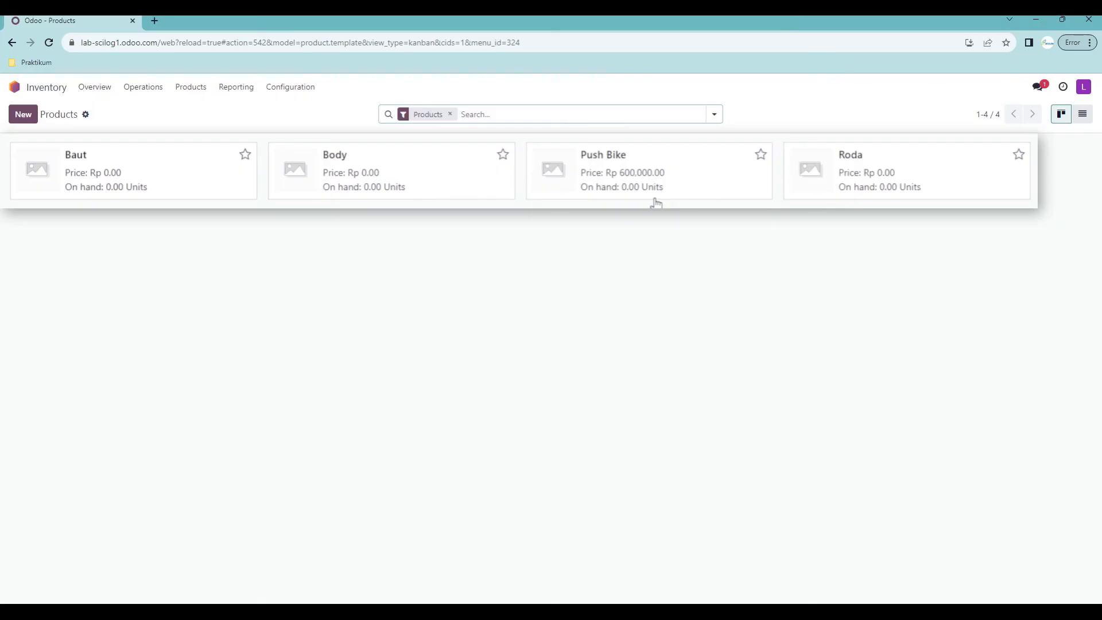
pyautogui.click(33, 92)
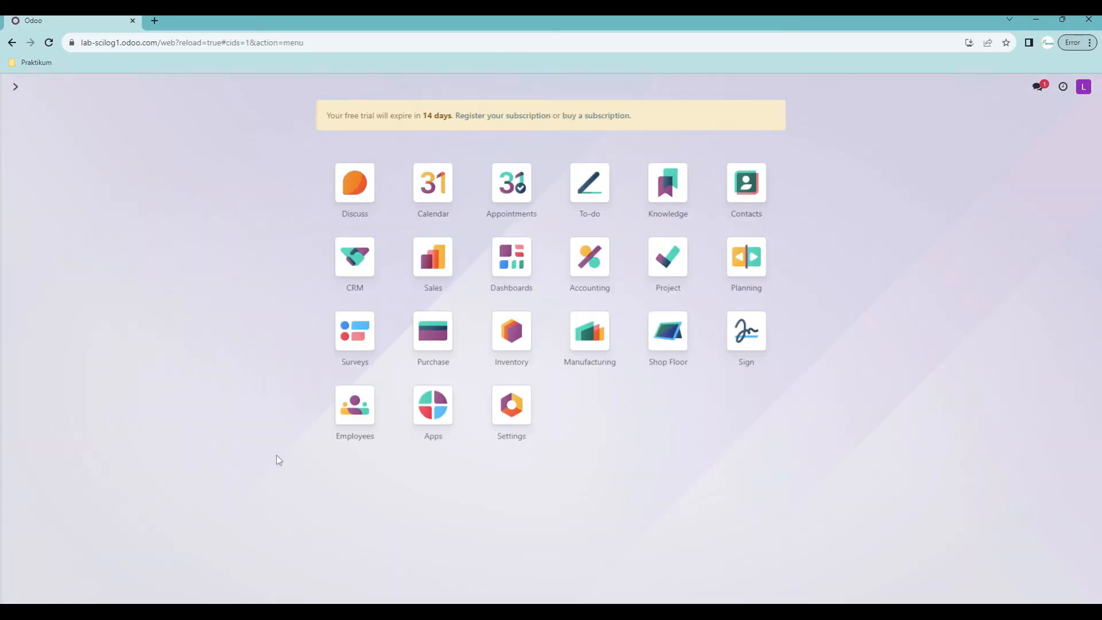